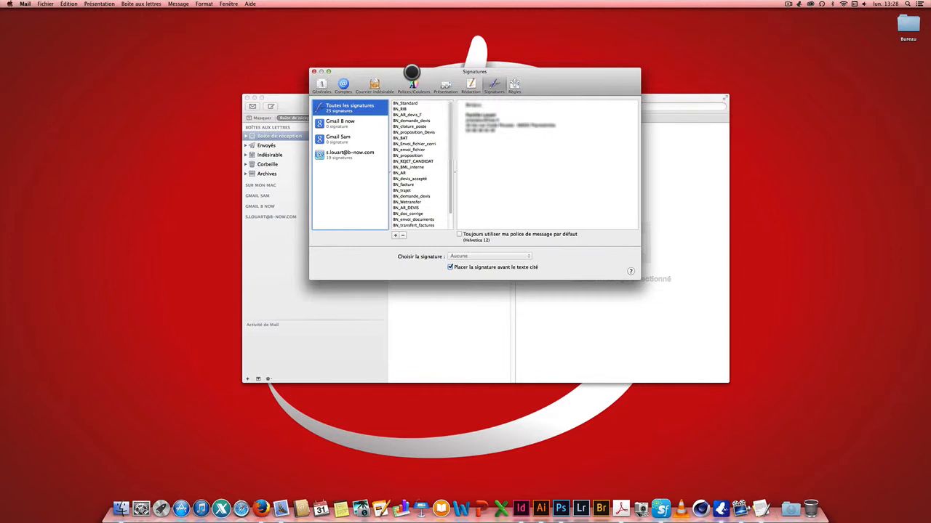
pyautogui.click(319, 84)
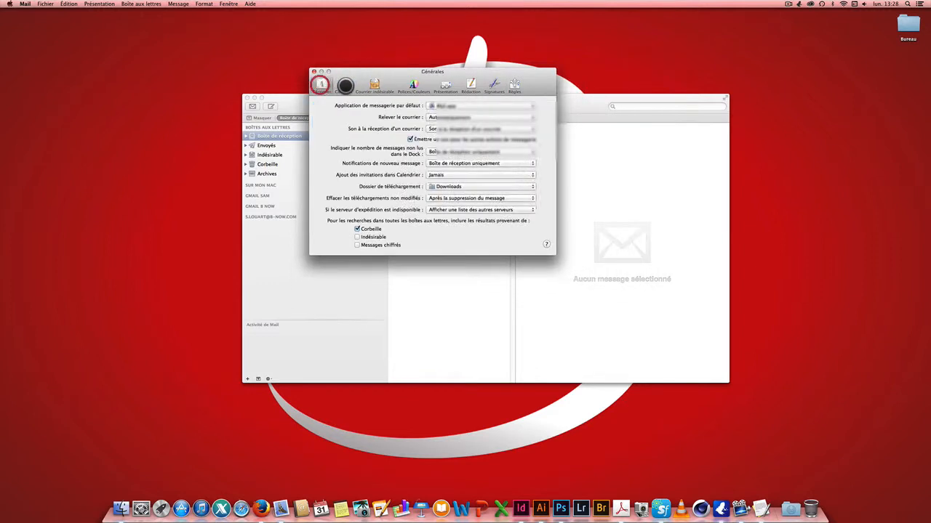
pyautogui.click(345, 86)
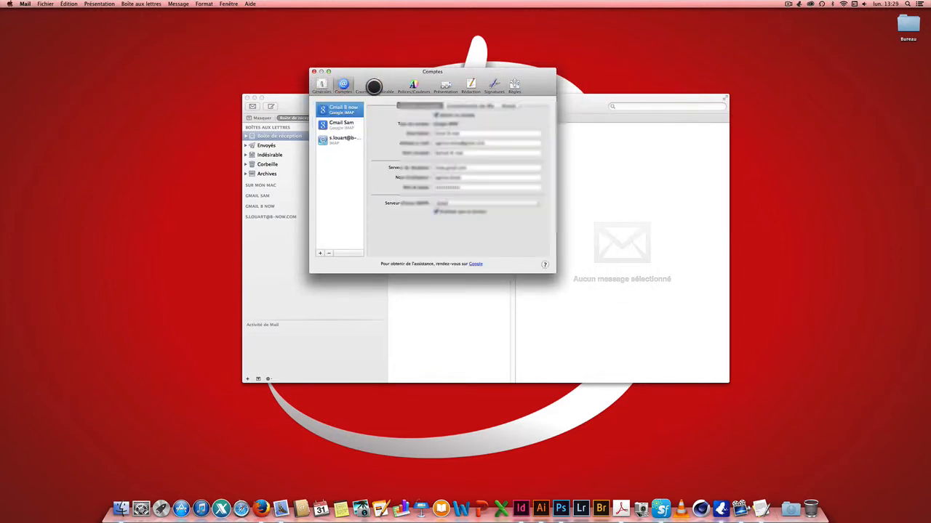
pyautogui.click(374, 87)
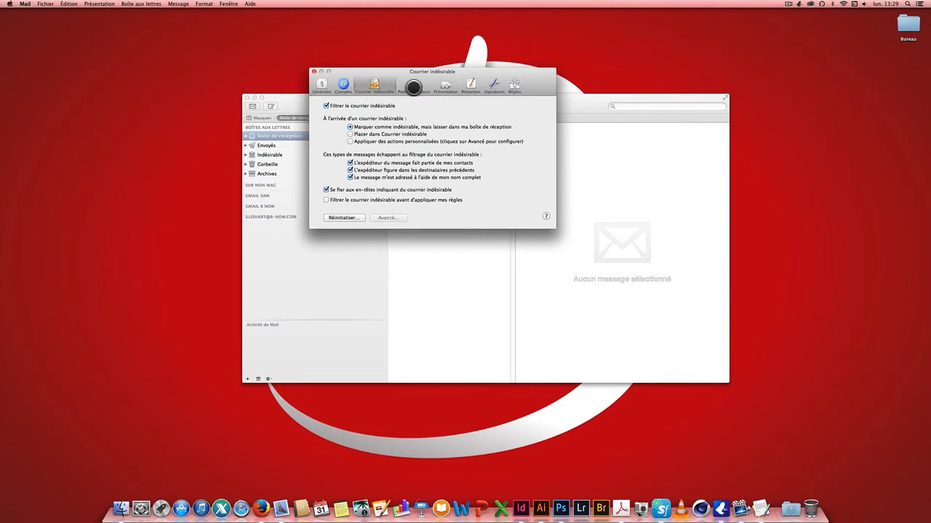
pyautogui.click(413, 87)
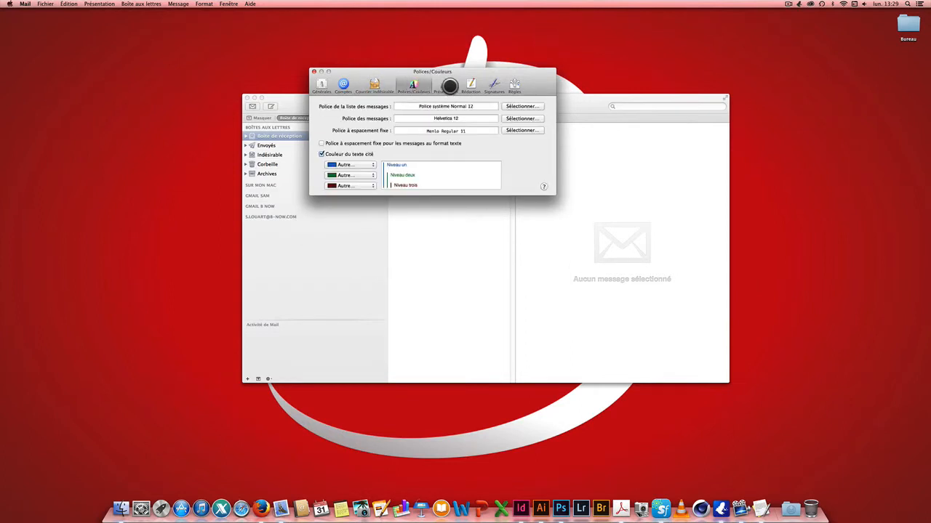
pyautogui.click(446, 87)
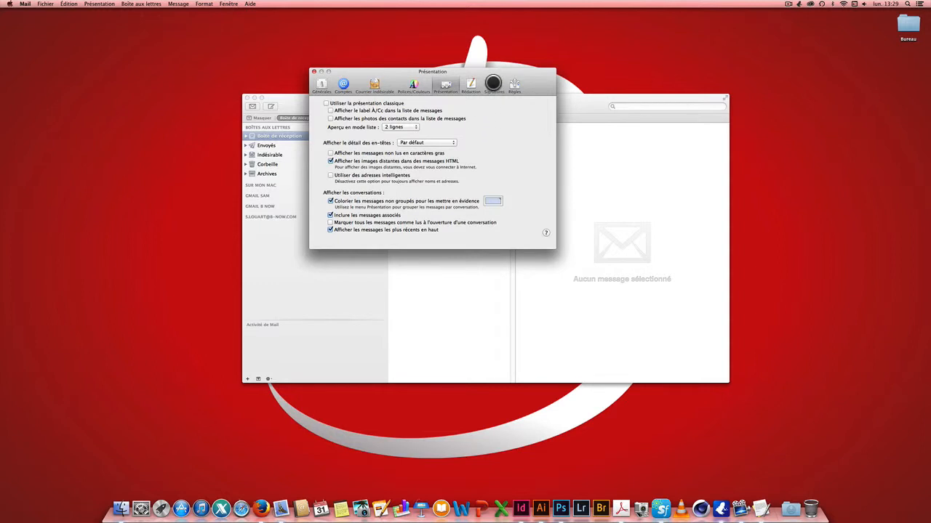
pyautogui.click(493, 84)
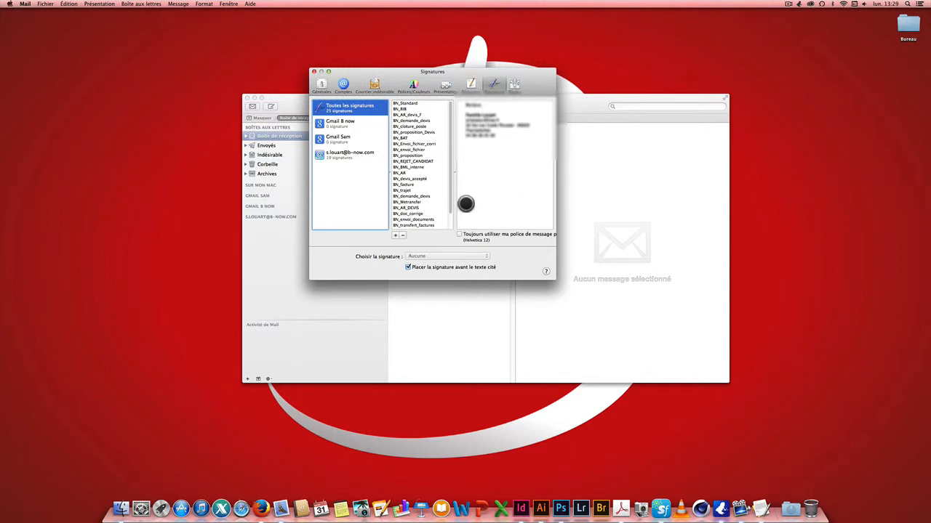
# Preview the BN_Standard signature's greeting, sender details, logo and agency address
pyautogui.moveTo(536, 75); pyautogui.dragTo(537, 59)
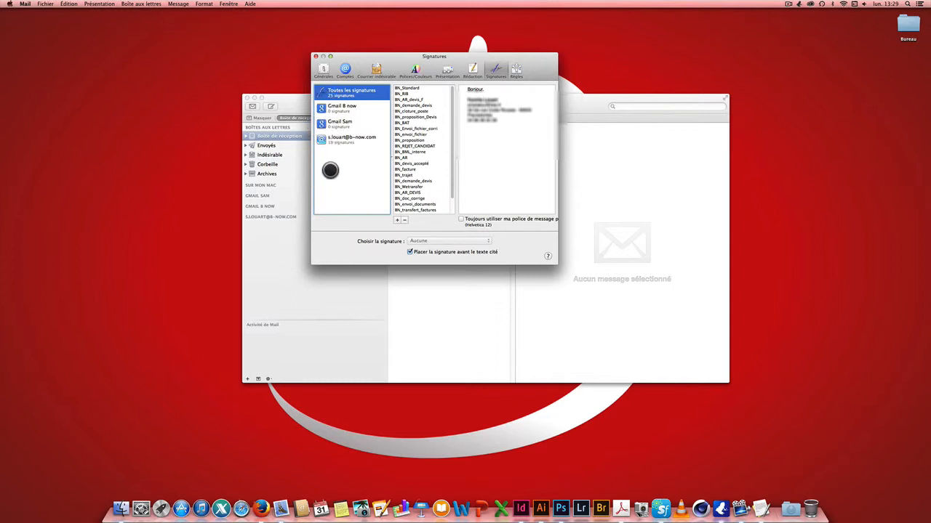
pyautogui.moveTo(357, 61); pyautogui.dragTo(391, 58)
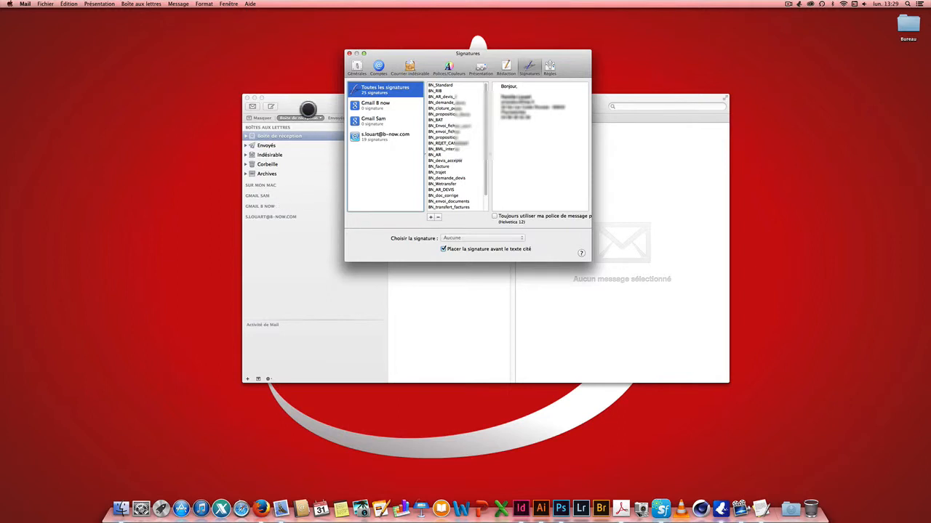
pyautogui.moveTo(434, 54); pyautogui.dragTo(417, 52)
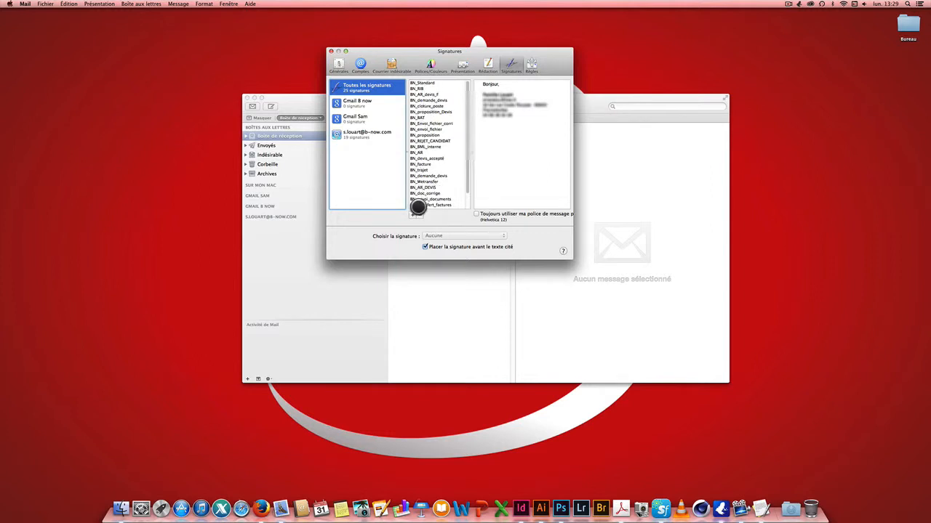
pyautogui.click(429, 84)
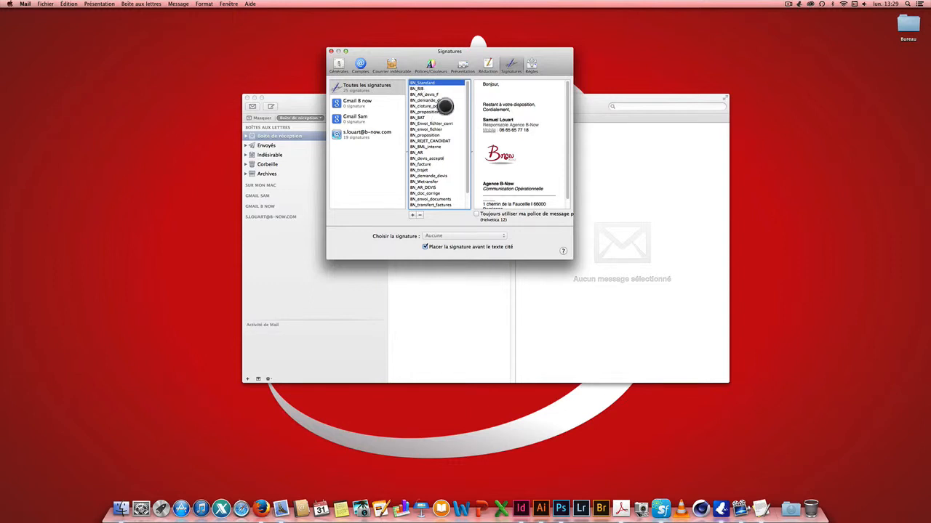
pyautogui.moveTo(447, 50); pyautogui.dragTo(436, 51)
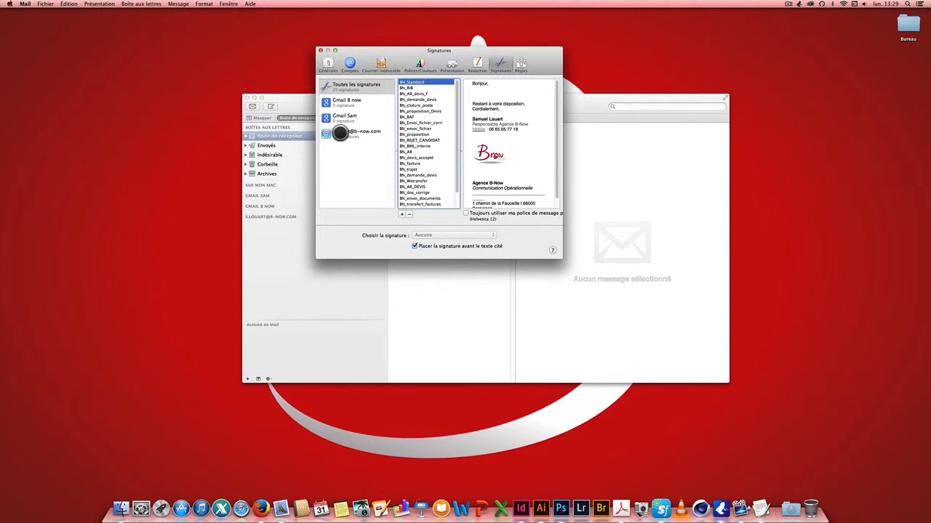
# Add a new signature named BN_test under the b-now.com account
pyautogui.click(339, 132)
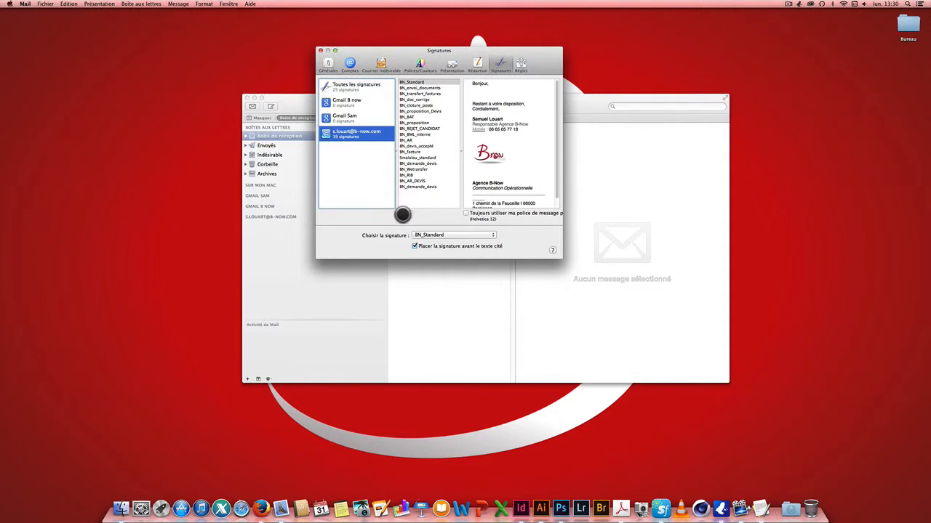
pyautogui.click(402, 215)
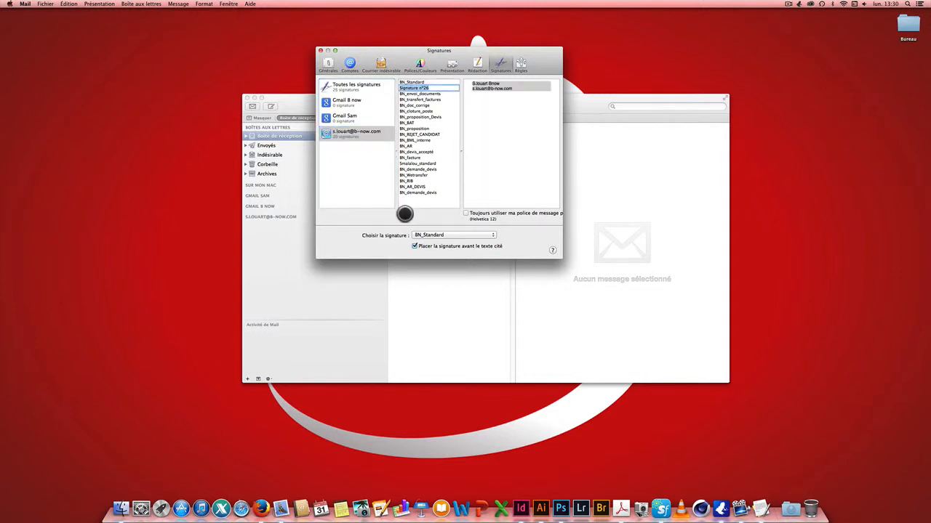
pyautogui.write('BN')
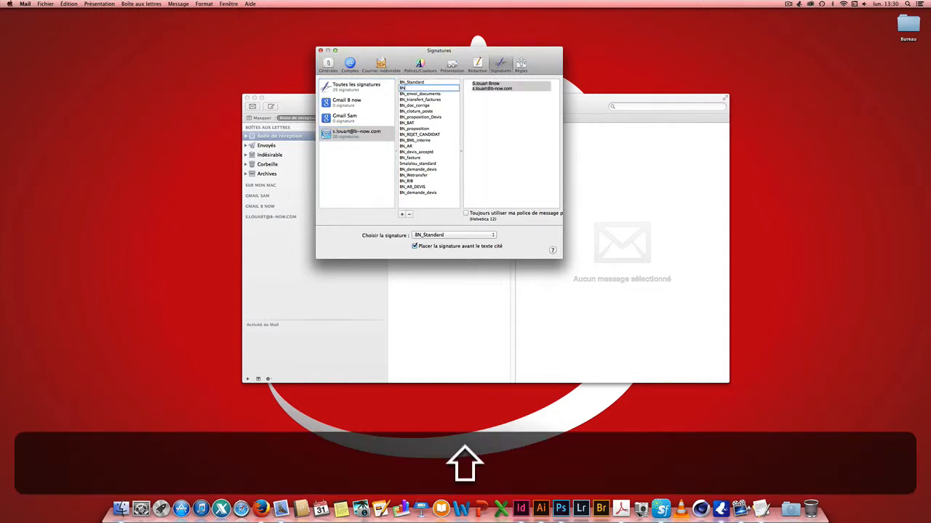
pyautogui.write('_test')
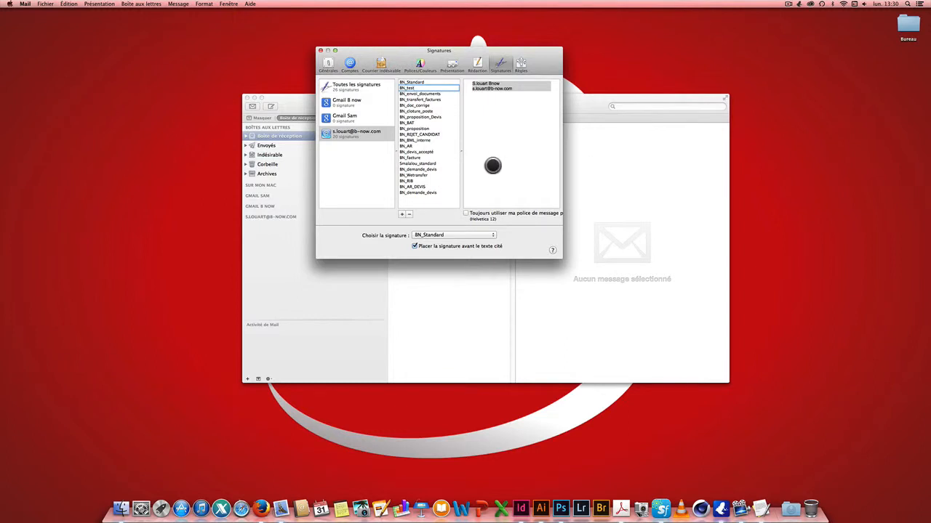
pyautogui.click(483, 108)
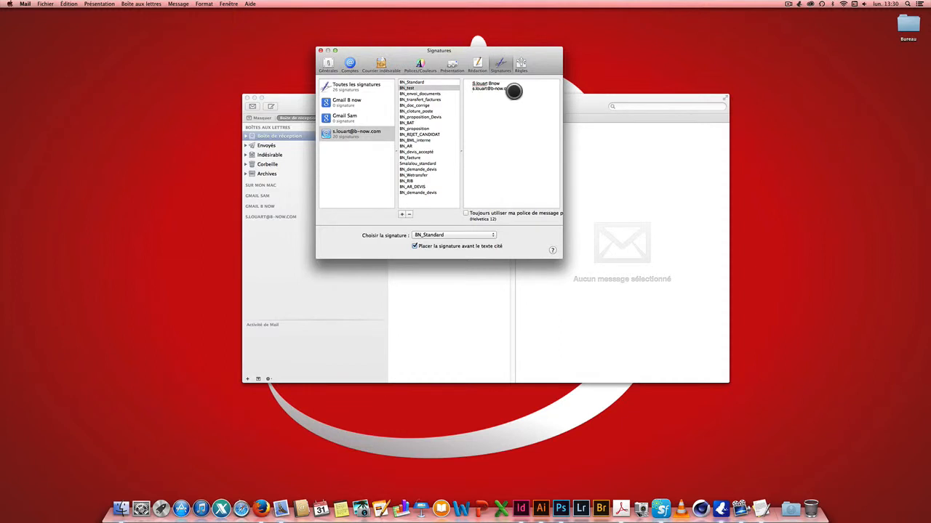
# Replace BN_test's default text with 'Bonjour,', the sender's name, 'ghghjklq' and a number line
pyautogui.moveTo(514, 88); pyautogui.dragTo(474, 79)
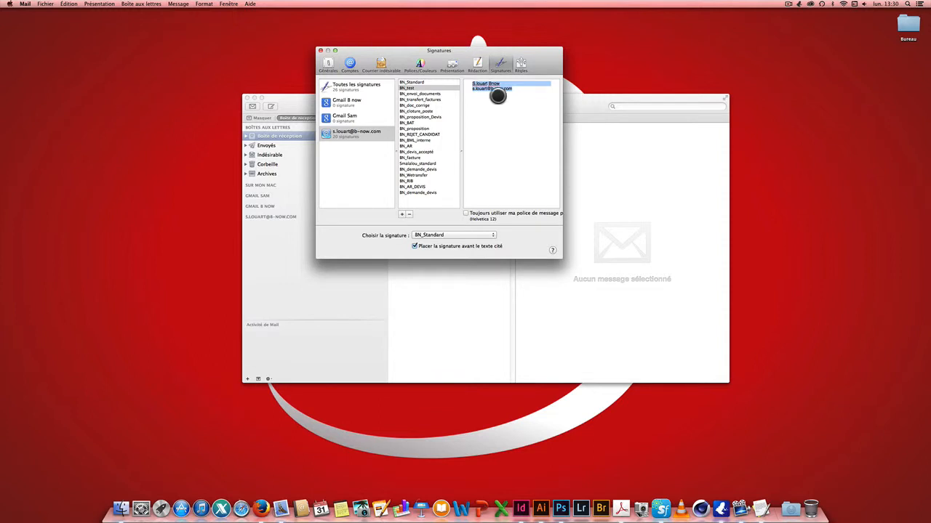
pyautogui.press('BackSpace')
pyautogui.write('B')
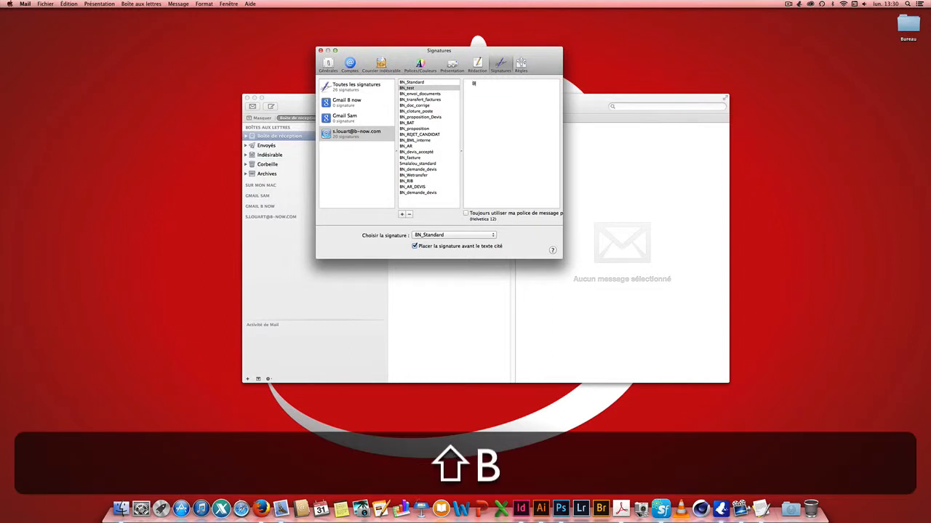
pyautogui.write('onjour')
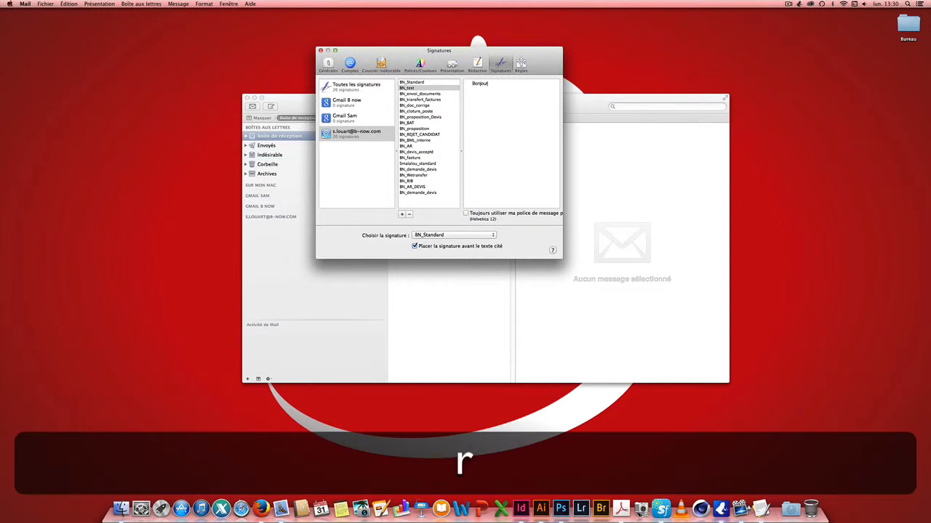
pyautogui.write(',')
pyautogui.press('Return')
pyautogui.write('Samuel Louart')
pyautogui.press('Return')
pyautogui.write('ghghjklq')
pyautogui.press('Return')
pyautogui.write('68432,138731,5')
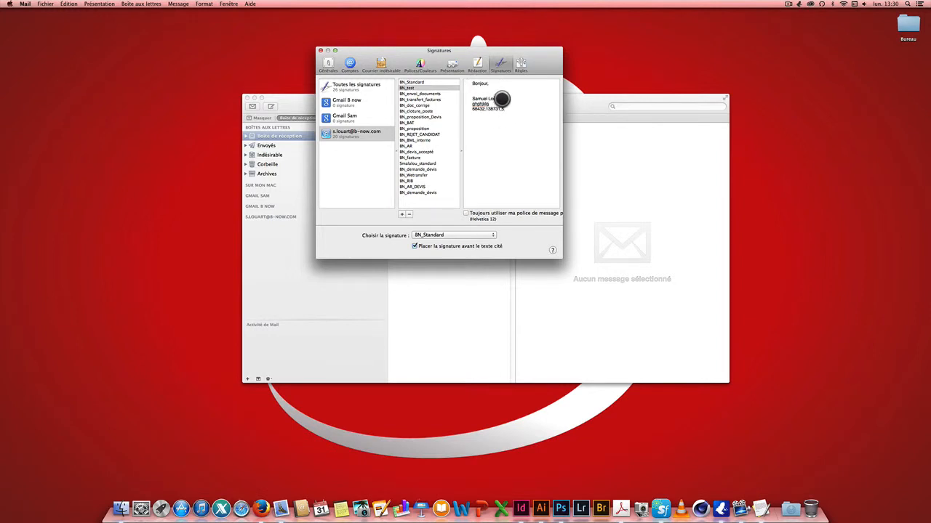
# Make the name line and the filler line of the signature bold
pyautogui.moveTo(502, 99); pyautogui.dragTo(479, 98)
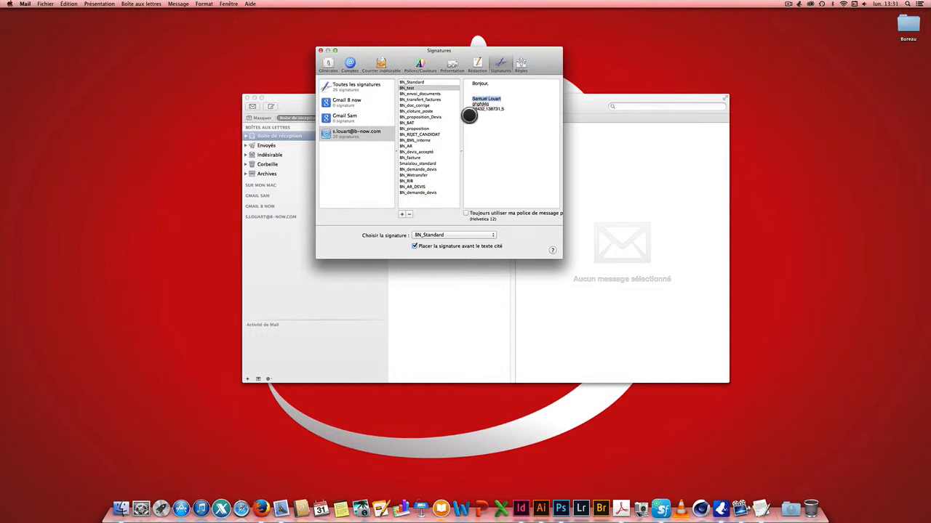
pyautogui.rightClick(481, 99)
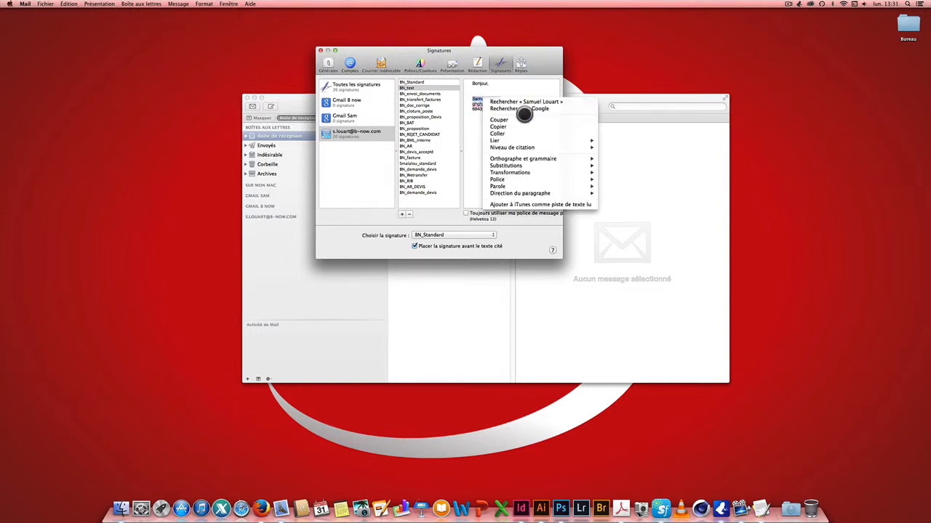
pyautogui.moveTo(514, 178)
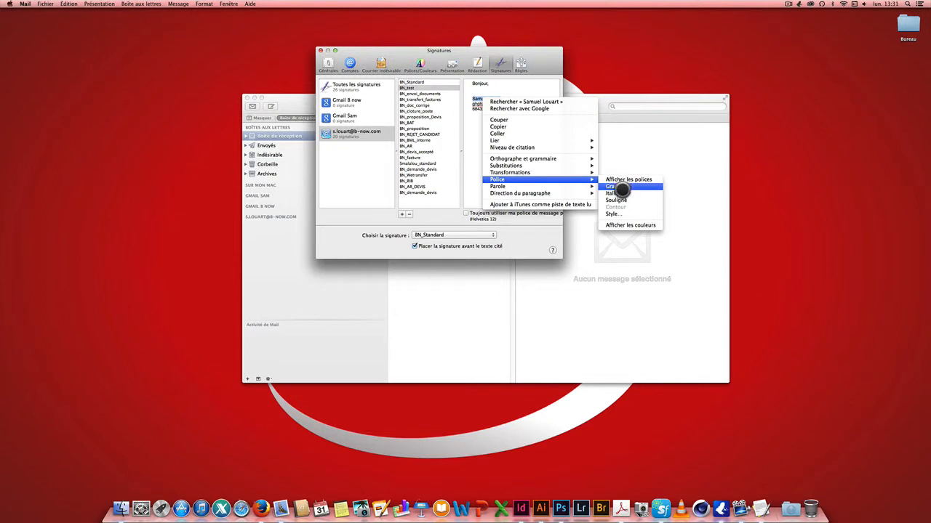
pyautogui.click(617, 187)
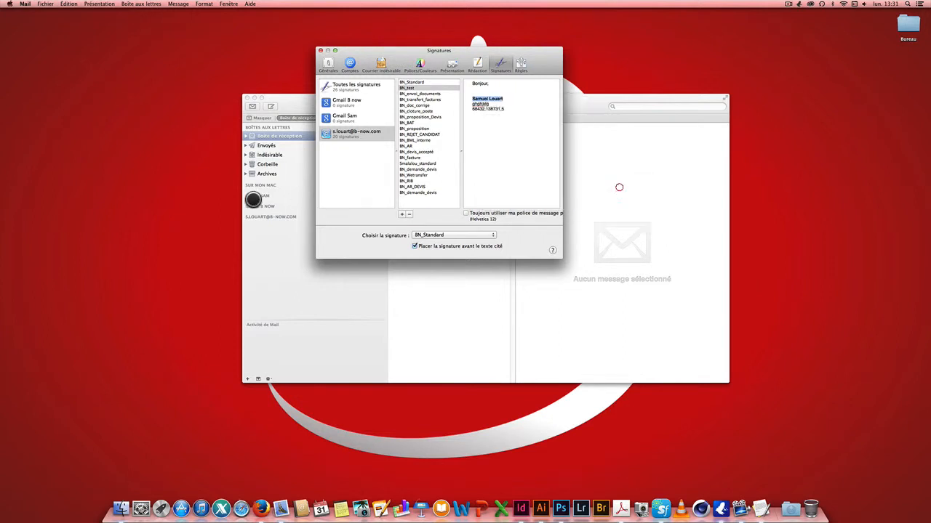
pyautogui.rightClick(476, 104)
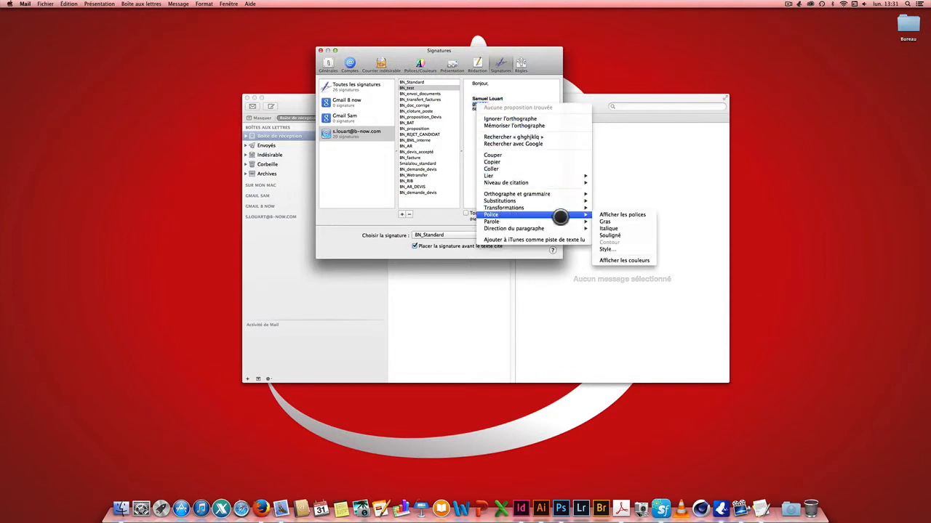
pyautogui.click(610, 229)
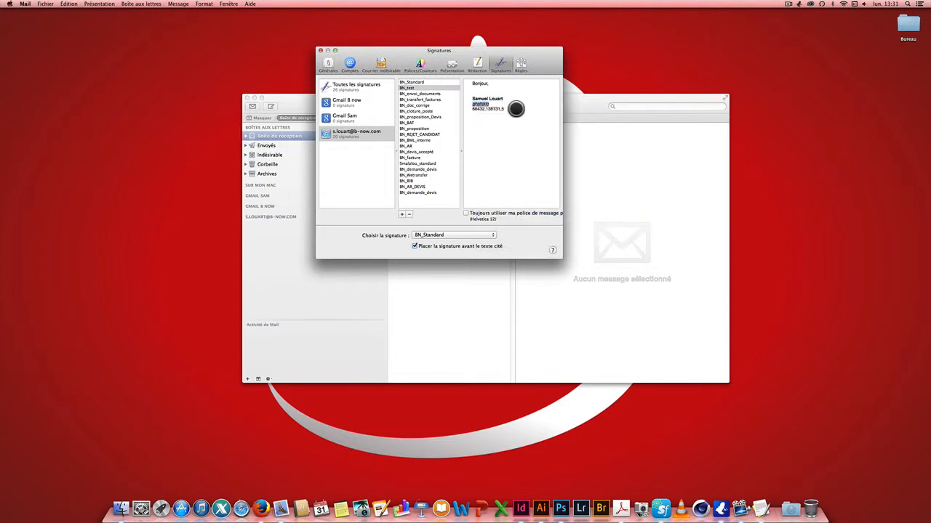
pyautogui.click(503, 103)
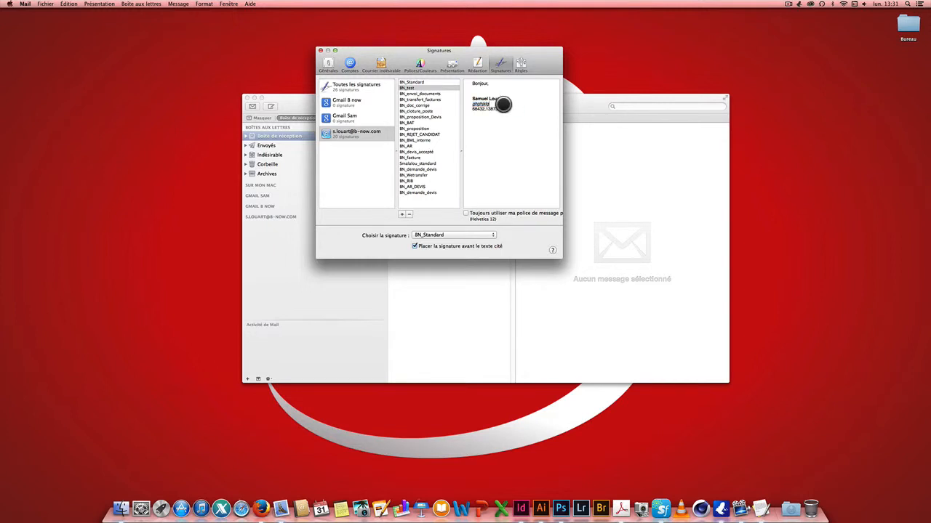
# Underline the number line at the bottom of the signature using Police > Souligné
pyautogui.moveTo(502, 108); pyautogui.dragTo(473, 108)
pyautogui.rightClick(486, 108)
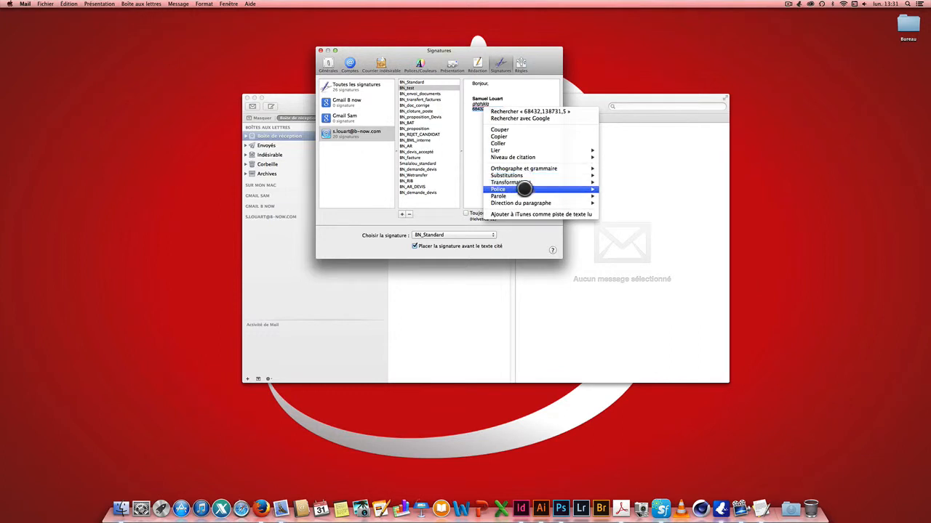
pyautogui.moveTo(524, 189)
pyautogui.click(617, 211)
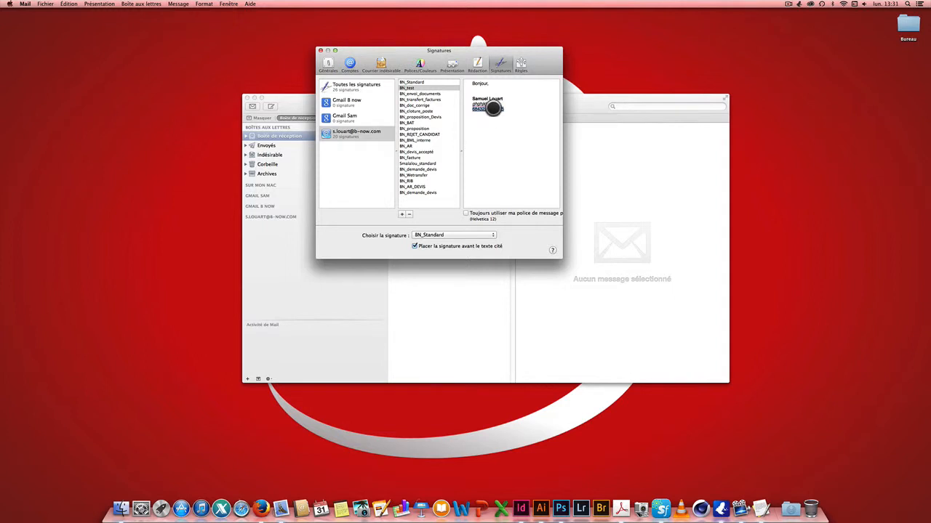
pyautogui.rightClick(493, 108)
# Colour the selected number line red using the colour wheel
pyautogui.moveTo(541, 183)
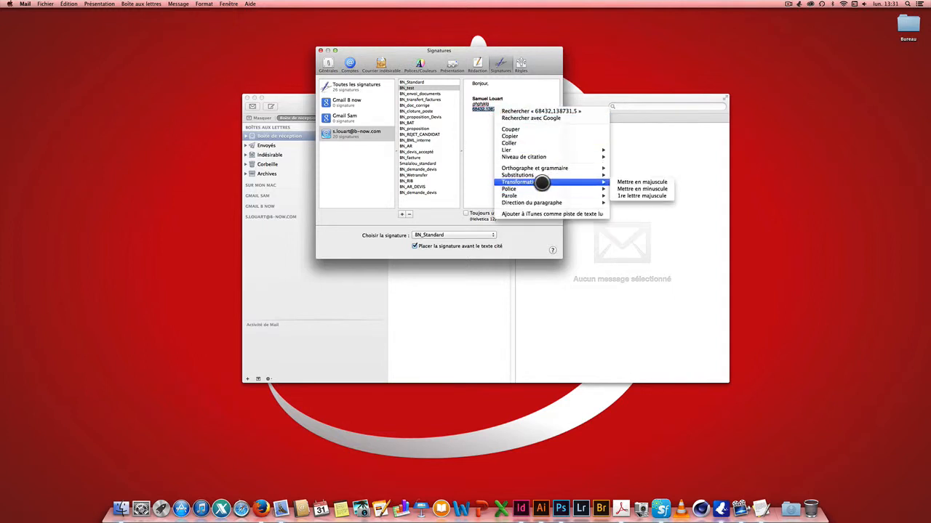
pyautogui.moveTo(574, 189)
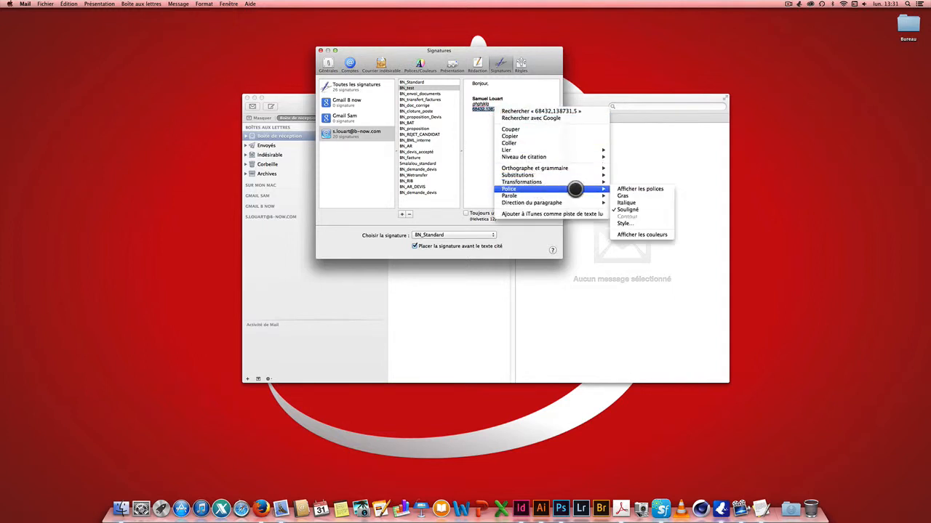
pyautogui.click(638, 234)
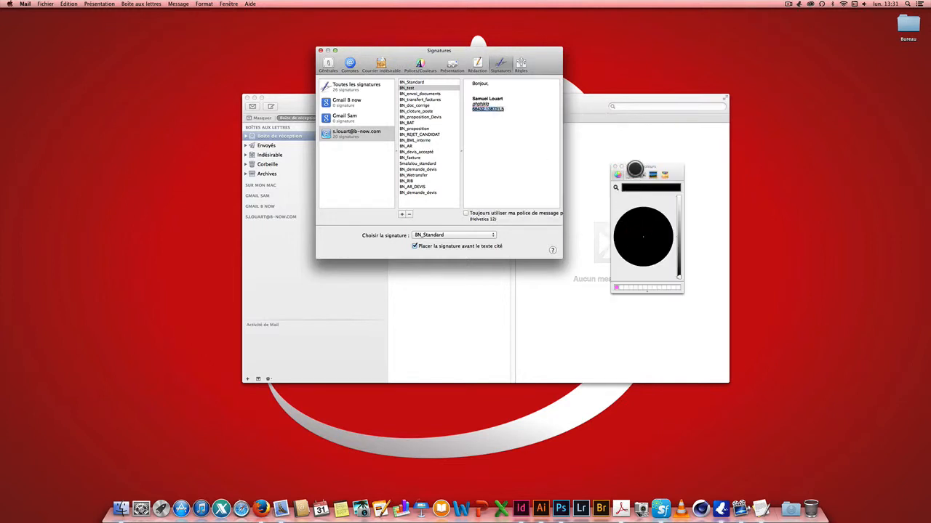
pyautogui.moveTo(635, 169); pyautogui.dragTo(603, 56)
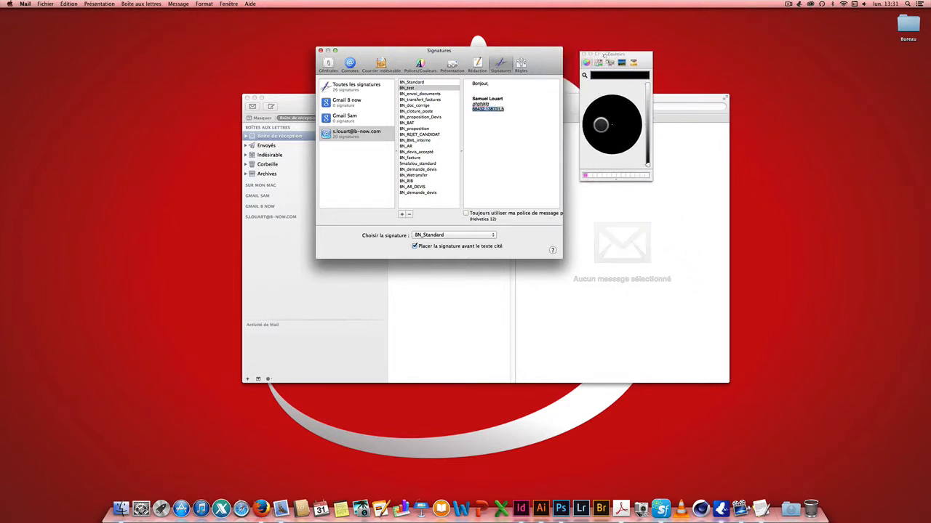
pyautogui.moveTo(625, 123); pyautogui.dragTo(648, 86)
pyautogui.moveTo(613, 125); pyautogui.dragTo(603, 103)
pyautogui.moveTo(616, 153); pyautogui.dragTo(639, 123)
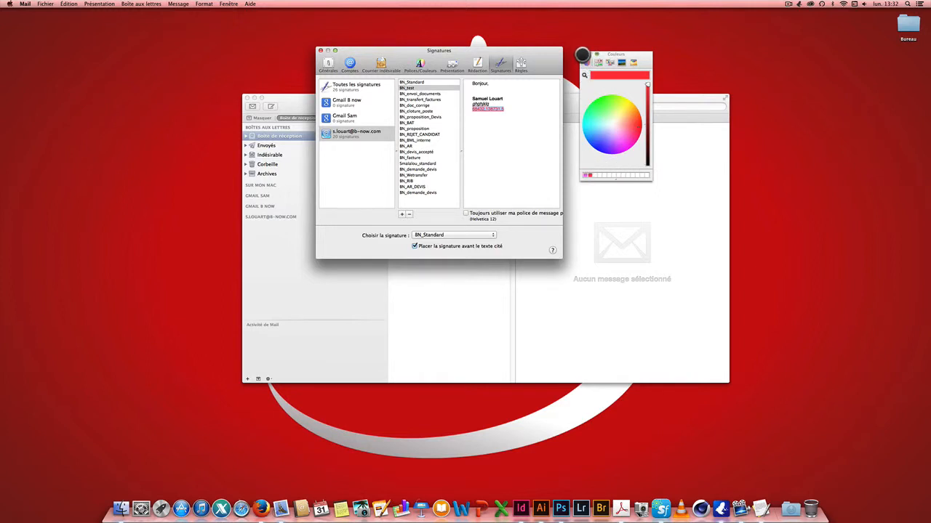
pyautogui.click(583, 53)
# Colour the surname in the signature red
pyautogui.doubleClick(496, 98)
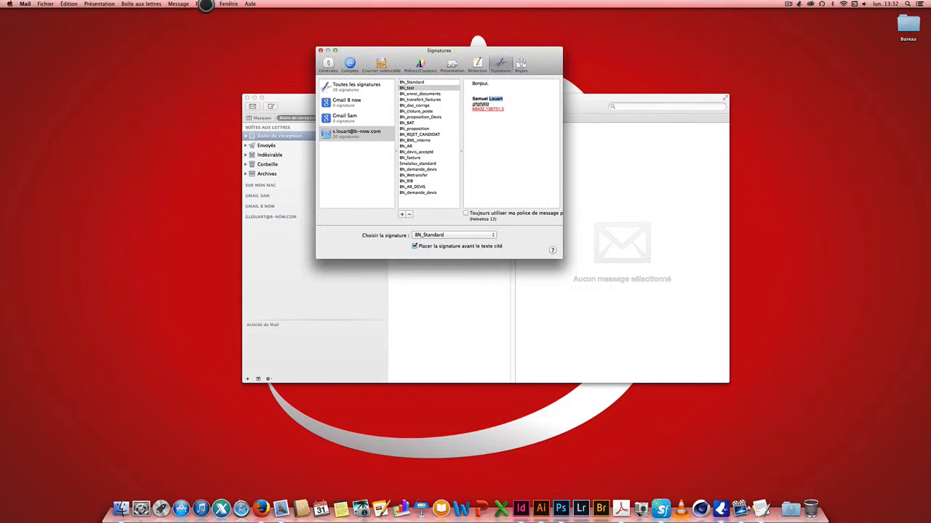
pyautogui.click(204, 4)
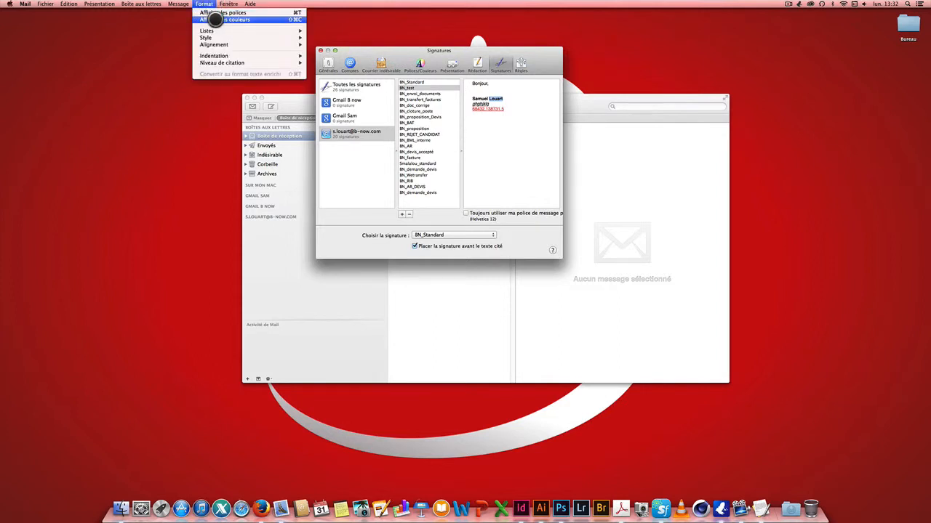
pyautogui.click(216, 20)
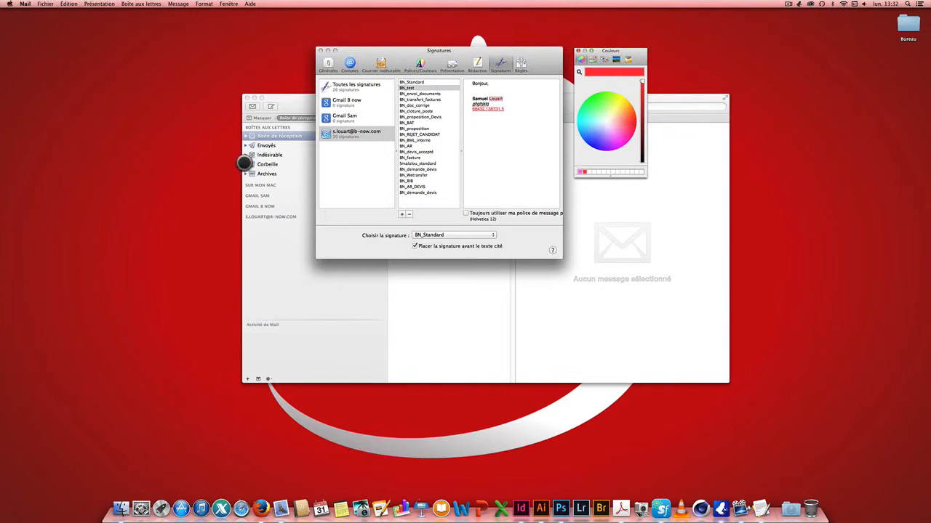
pyautogui.click(484, 97)
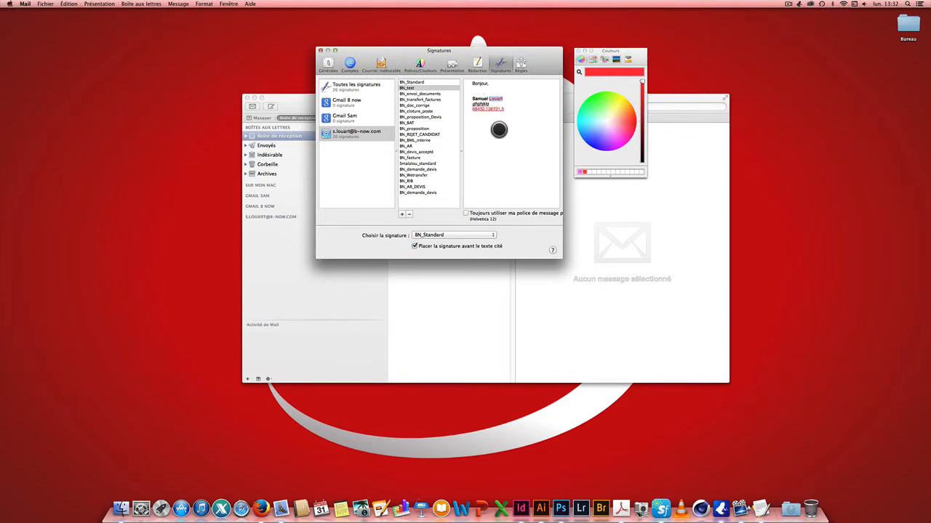
pyautogui.click(499, 129)
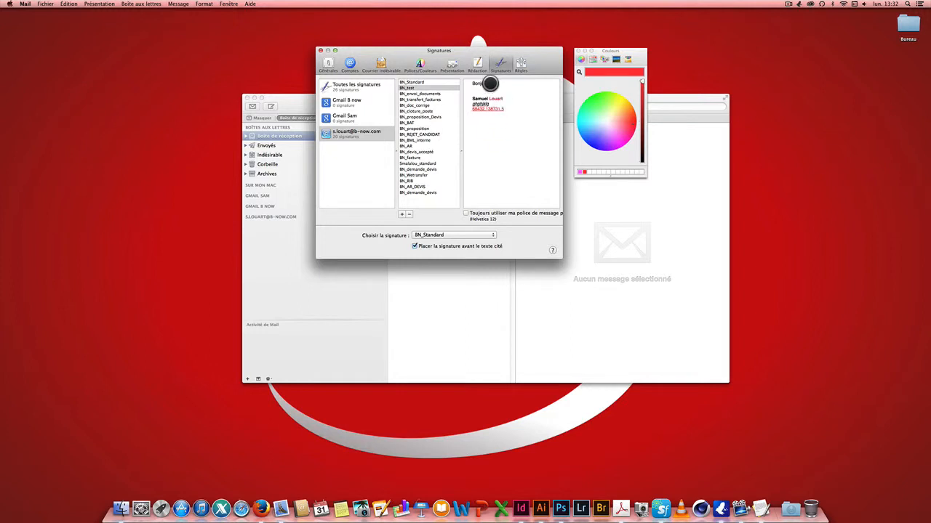
# Select the 'Bonjour,' greeting line for formatting
pyautogui.moveTo(487, 84); pyautogui.dragTo(470, 84)
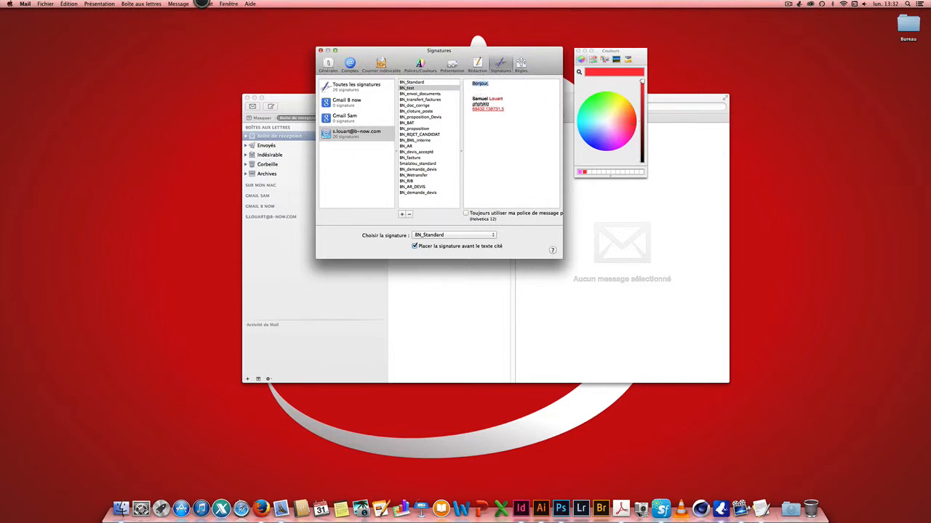
pyautogui.click(202, 3)
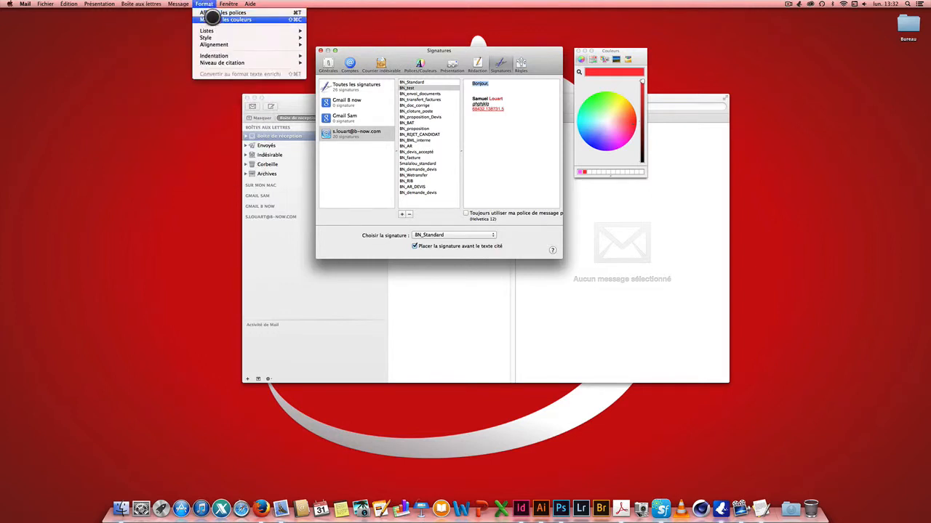
pyautogui.moveTo(216, 30)
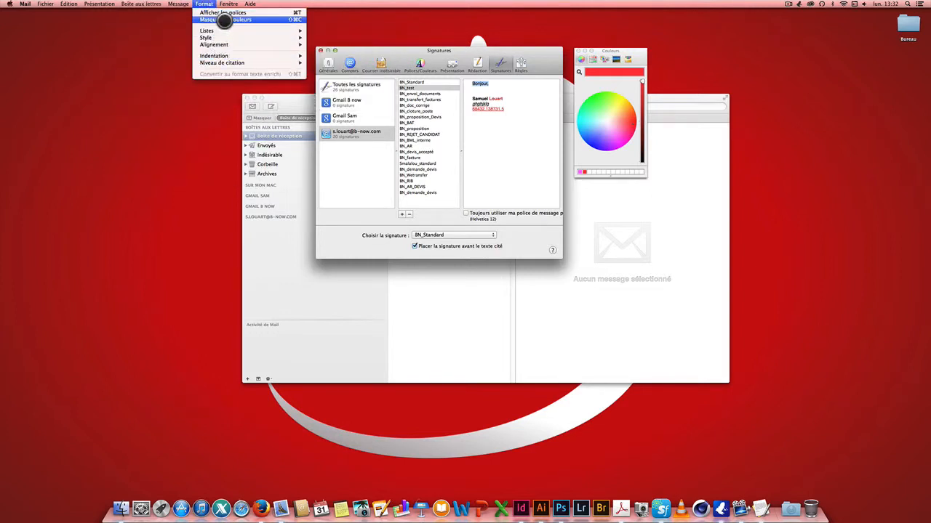
# Set the 'Bonjour,' greeting in Goudy Old Style from the Fonts panel
pyautogui.click(225, 14)
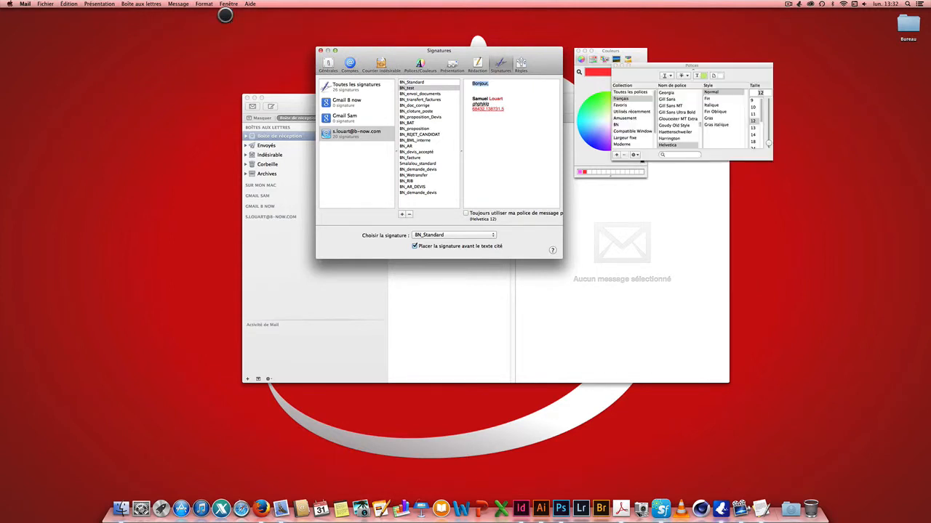
pyautogui.moveTo(654, 65); pyautogui.dragTo(698, 50)
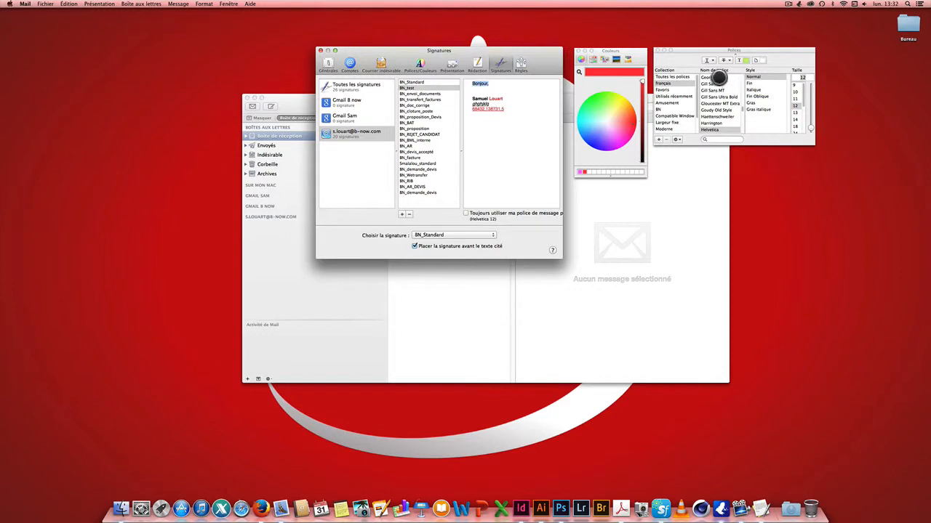
pyautogui.click(715, 89)
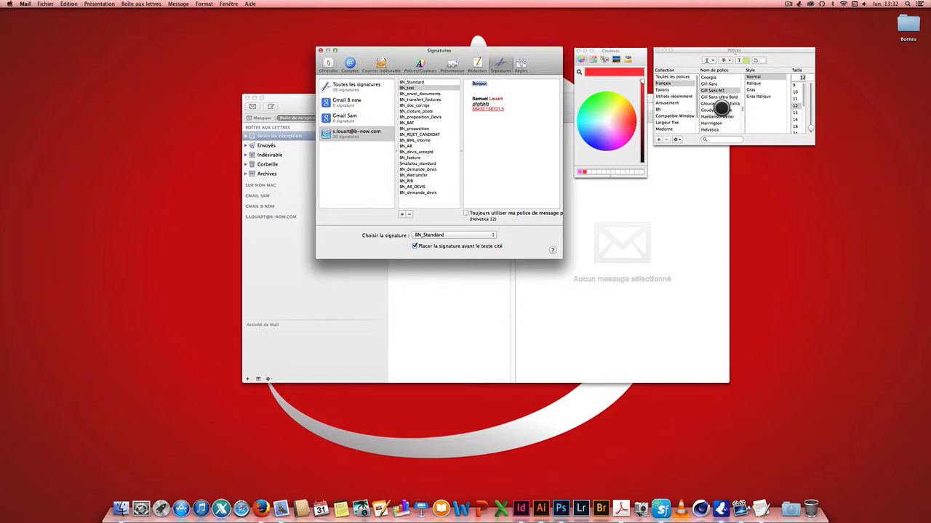
pyautogui.click(716, 110)
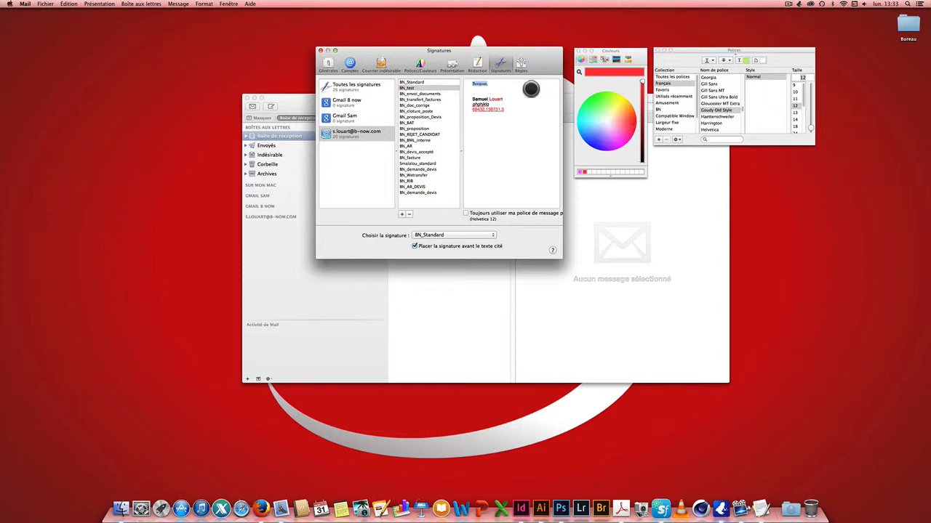
pyautogui.moveTo(512, 111); pyautogui.dragTo(469, 84)
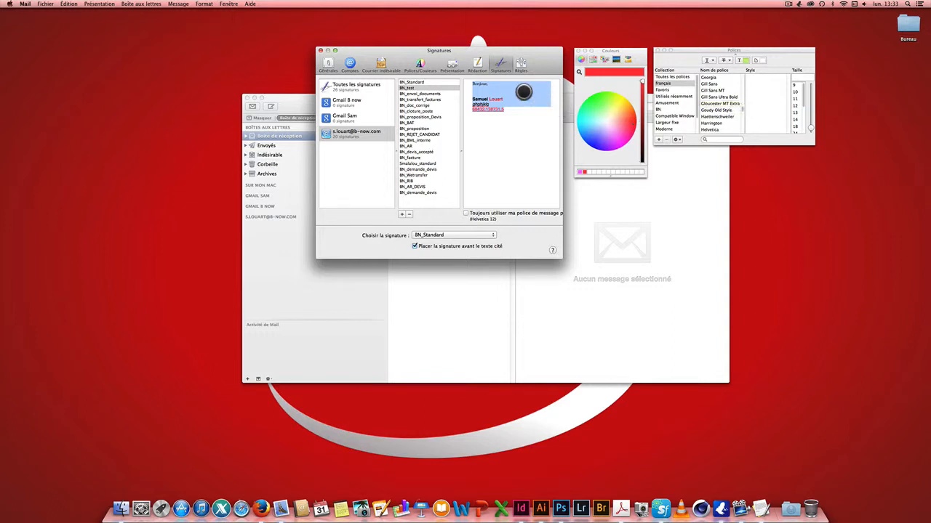
# Copy the greeting's text style and paste it onto the name line
pyautogui.click(527, 98)
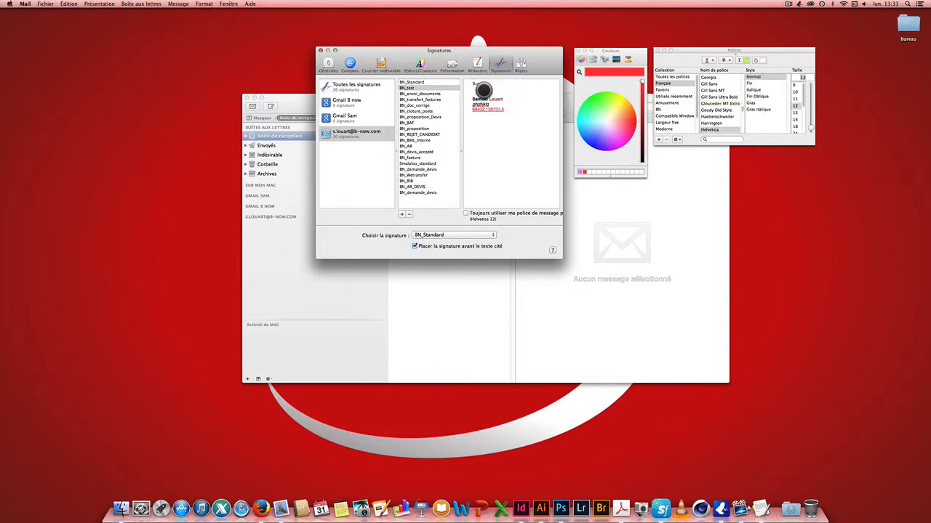
pyautogui.doubleClick(481, 83)
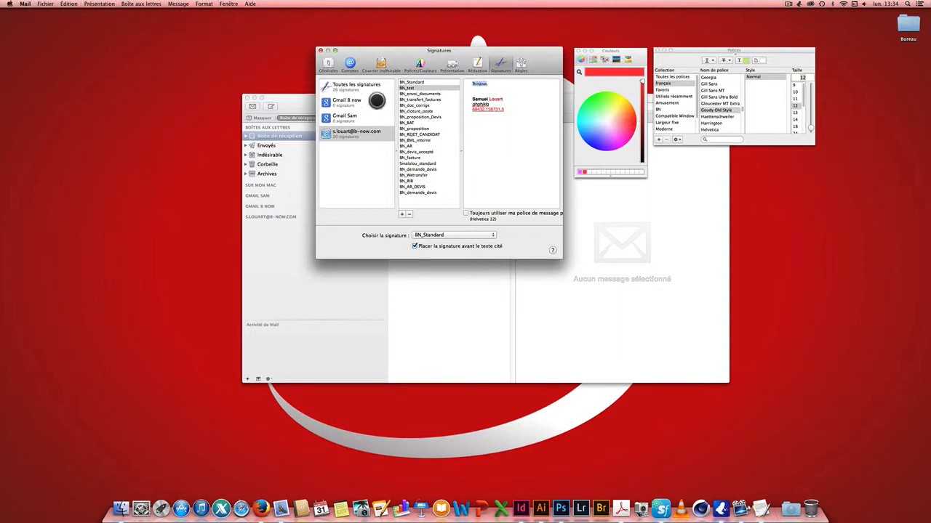
pyautogui.click(198, 3)
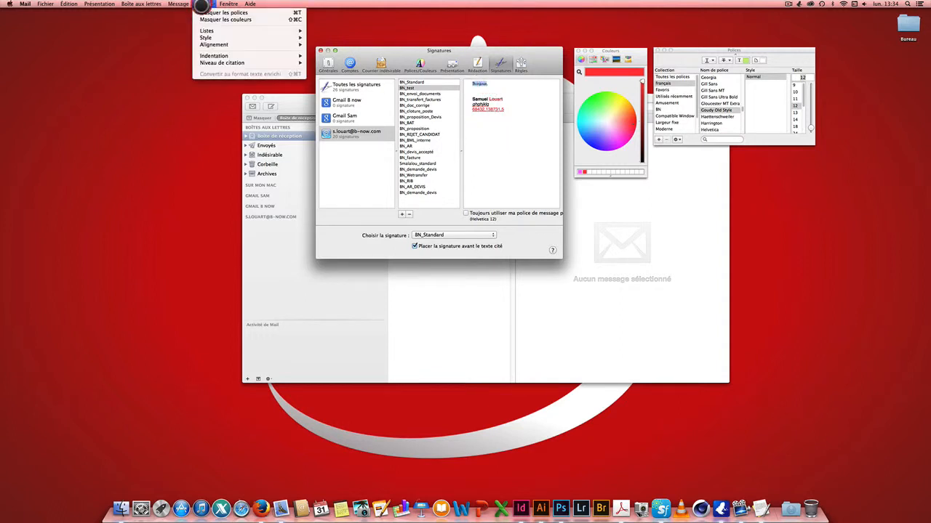
pyautogui.moveTo(208, 29)
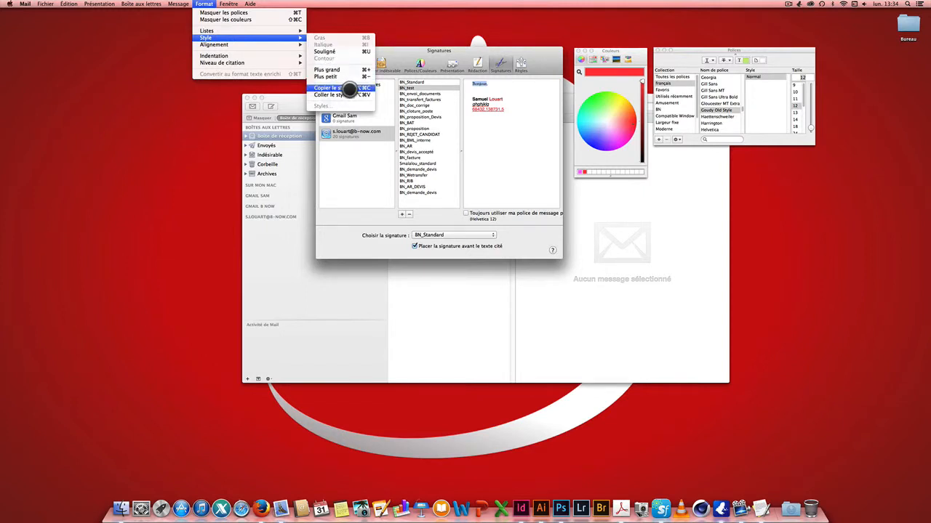
pyautogui.click(350, 88)
pyautogui.click(478, 99)
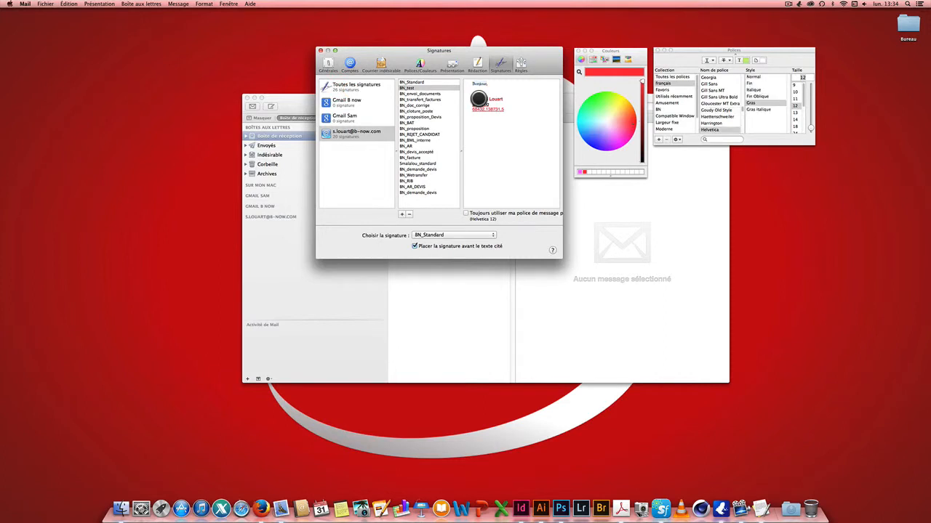
pyautogui.click(203, 4)
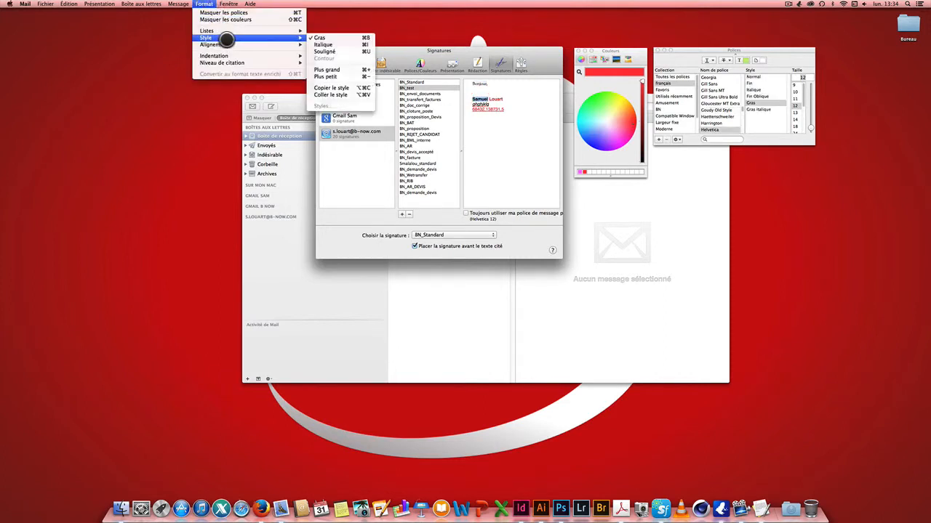
pyautogui.click(338, 95)
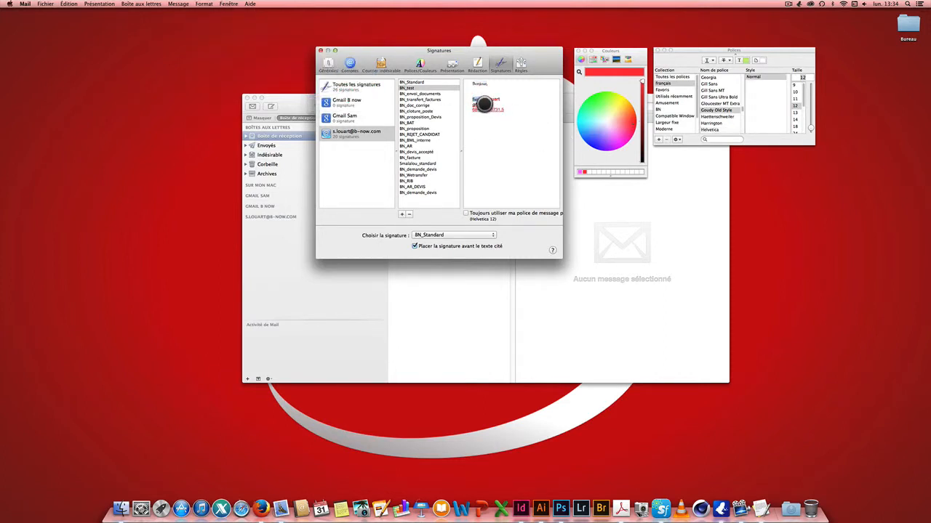
# Increase the indentation of the name line with Format > Indentation > Augmenter
pyautogui.click(204, 4)
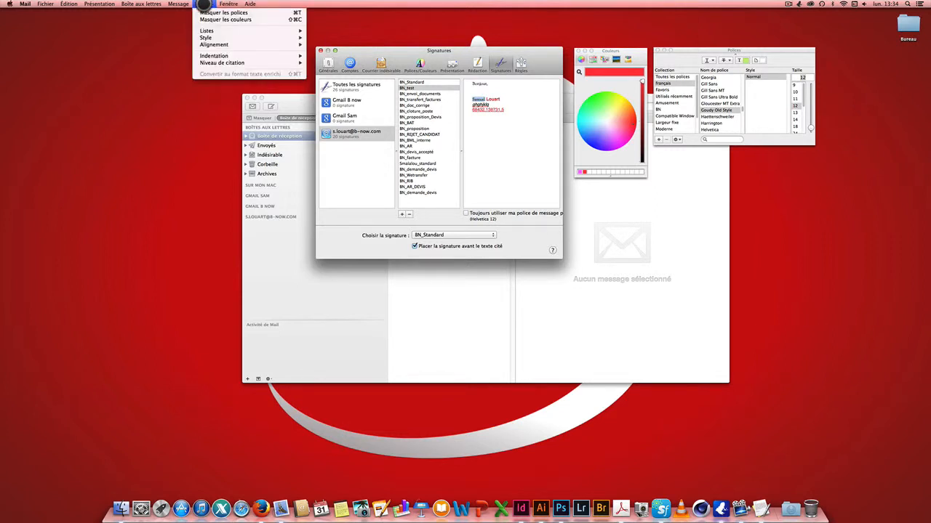
pyautogui.moveTo(231, 56)
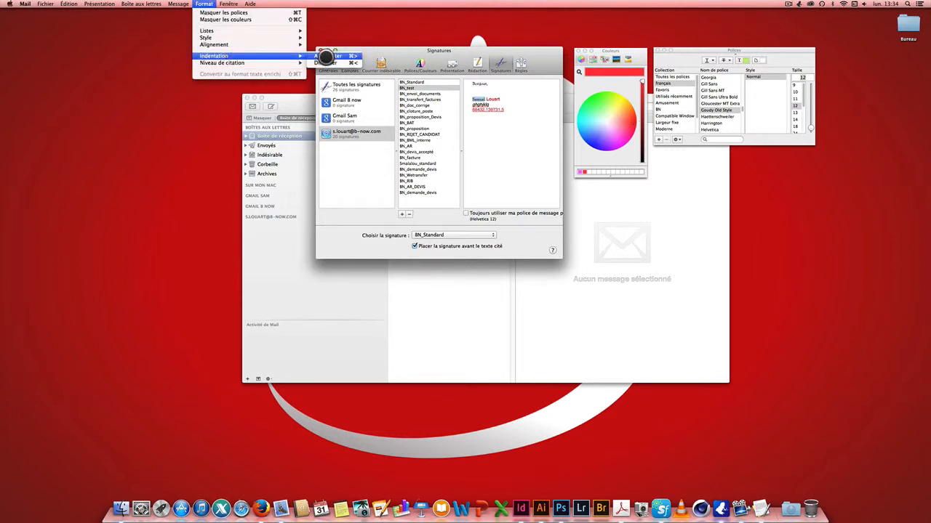
pyautogui.click(323, 57)
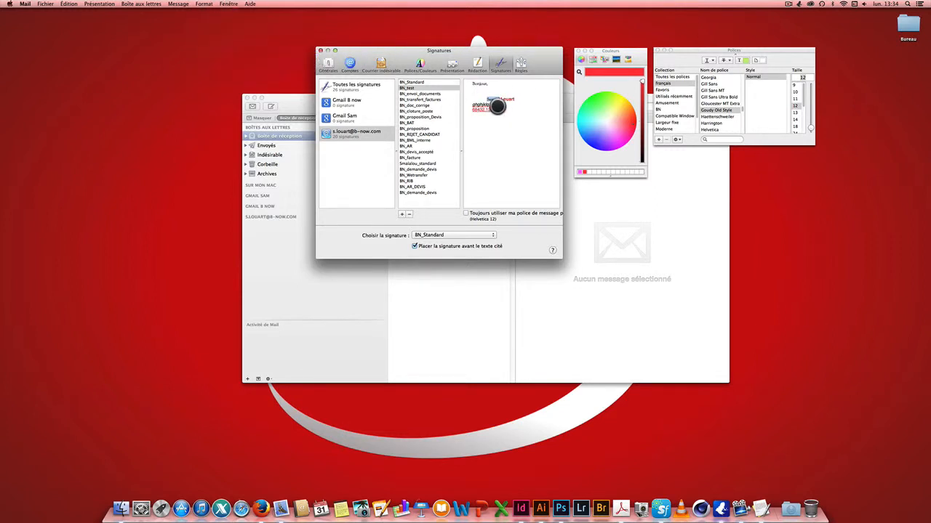
pyautogui.doubleClick(485, 99)
pyautogui.click(204, 4)
pyautogui.moveTo(236, 61)
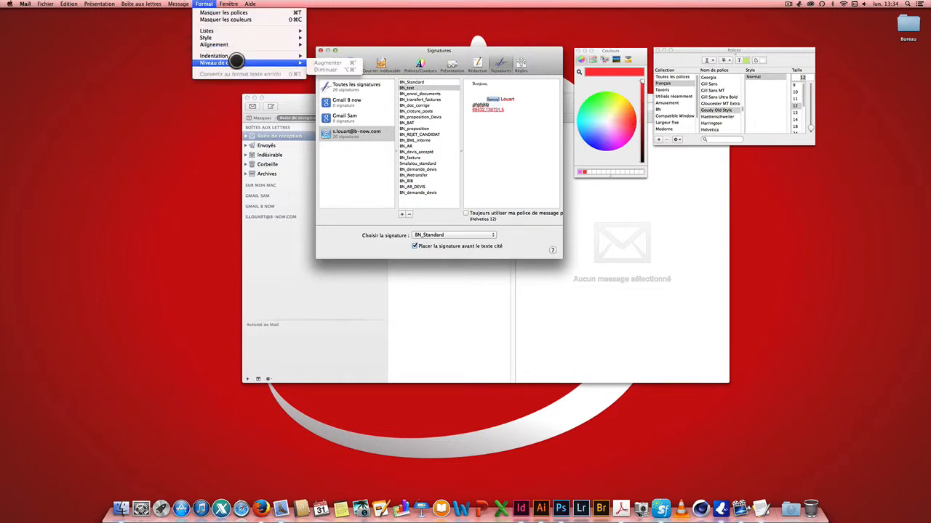
pyautogui.moveTo(233, 37)
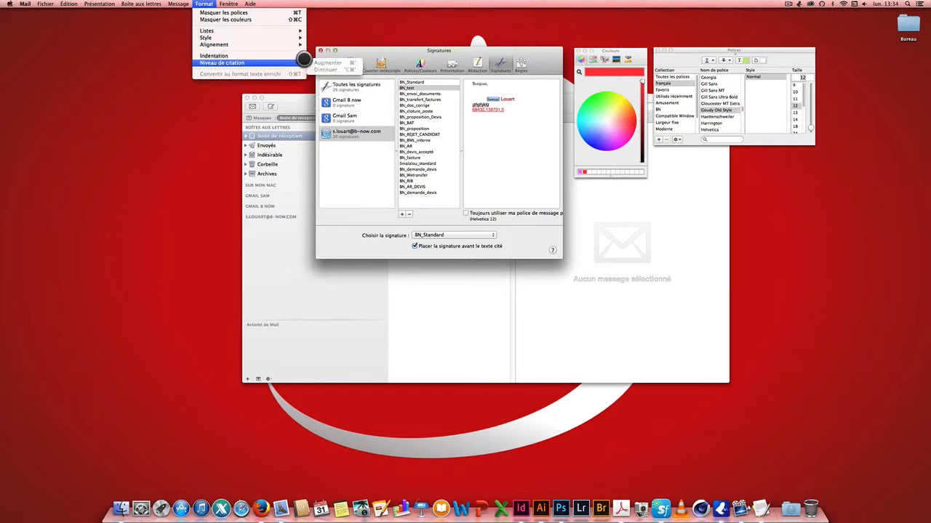
pyautogui.moveTo(297, 56)
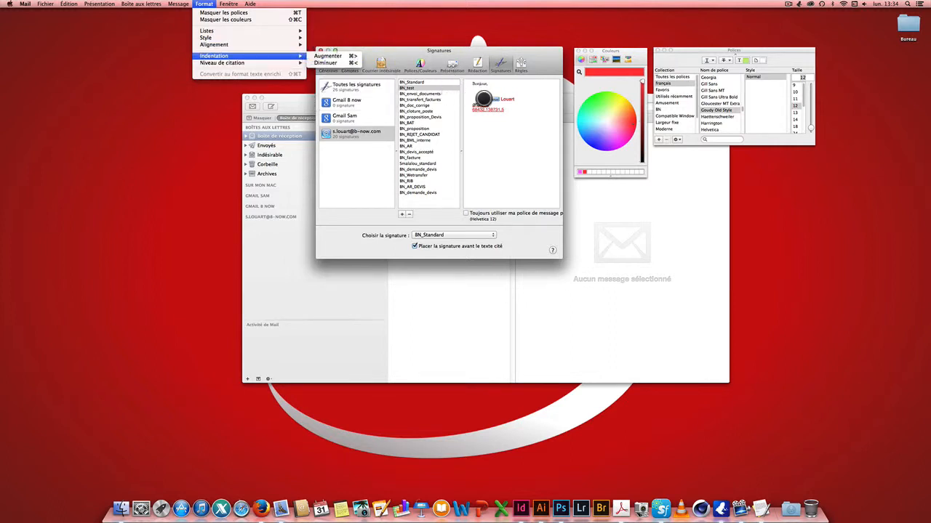
pyautogui.click(495, 110)
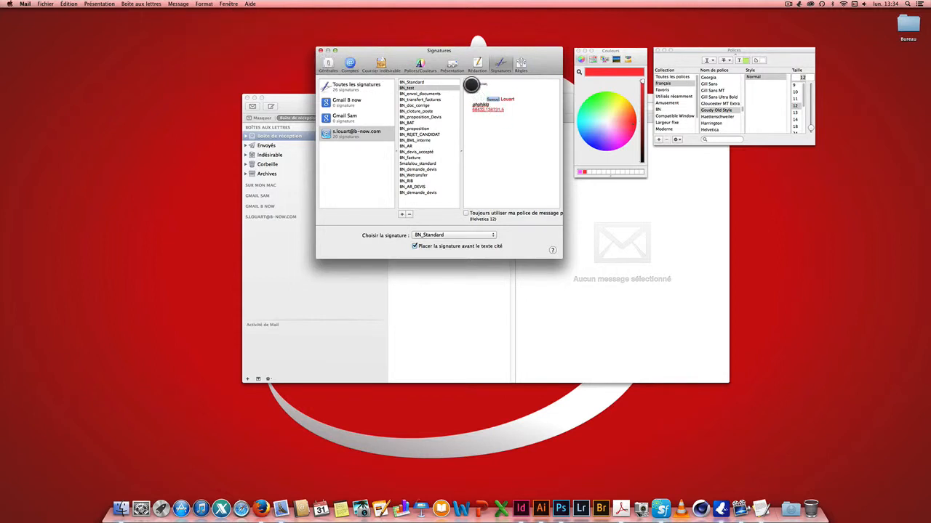
# Select and then deselect the BN_test signature text to review it
pyautogui.moveTo(469, 82); pyautogui.dragTo(499, 114)
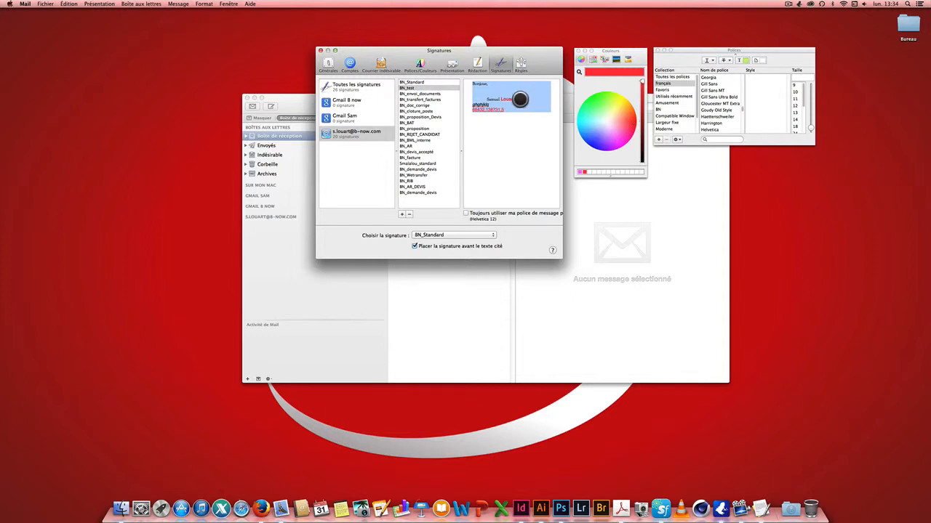
pyautogui.click(497, 92)
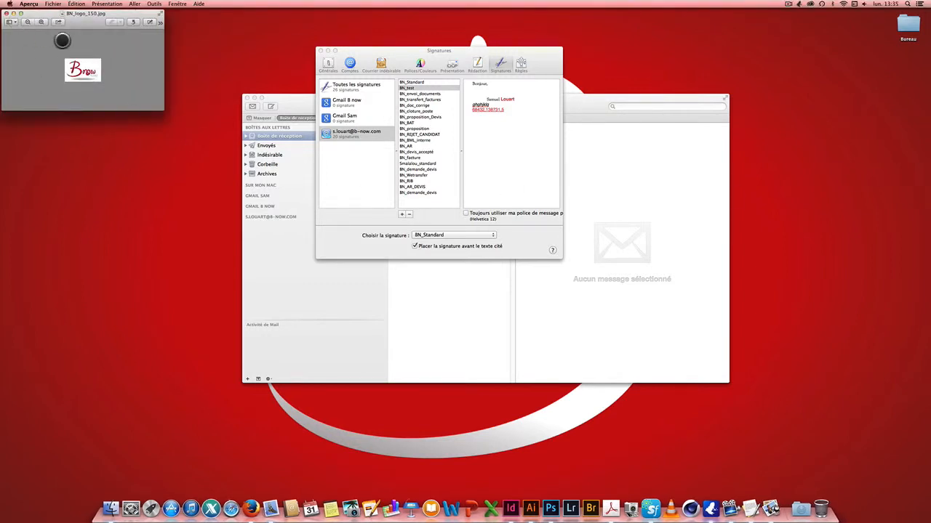
# Insert the B-Now logo into BN_test between the greeting and the sender's name
pyautogui.click(7, 13)
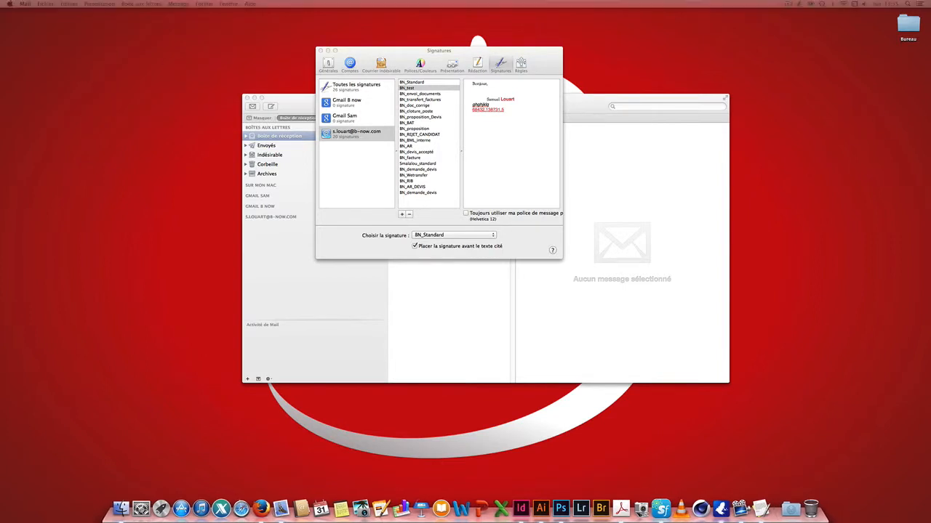
pyautogui.moveTo(433, 347)
pyautogui.mouseDown()
pyautogui.moveTo(434, 278)
pyautogui.moveTo(488, 96)
pyautogui.moveTo(476, 102)
pyautogui.moveTo(492, 102)
pyautogui.mouseUp()
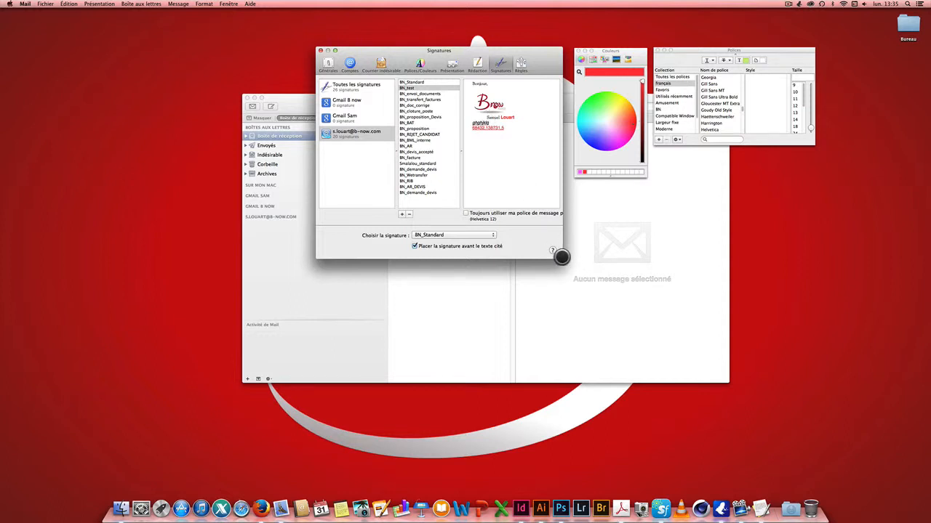
pyautogui.moveTo(561, 254); pyautogui.dragTo(586, 259)
pyautogui.moveTo(610, 50); pyautogui.dragTo(693, 152)
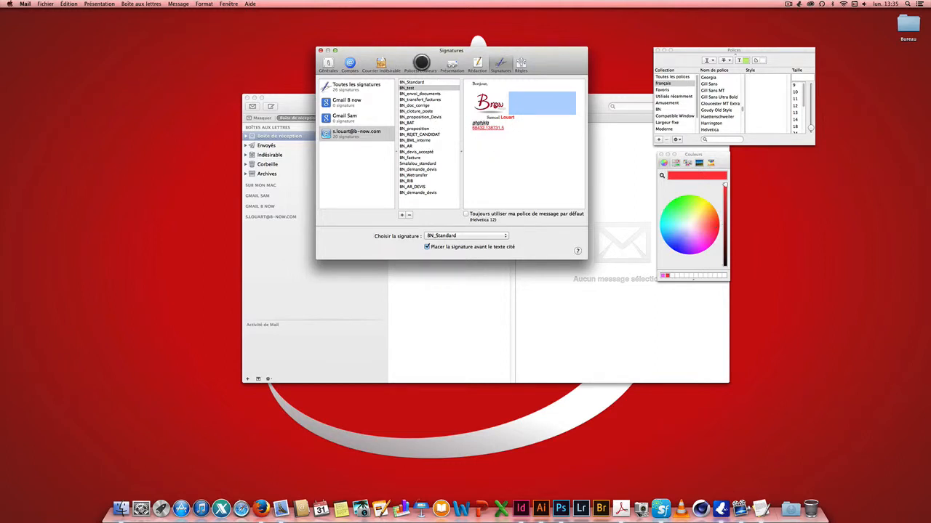
# Switch to Polices/Couleurs preferences and back to Signatures, closing the Fonts panel
pyautogui.click(422, 62)
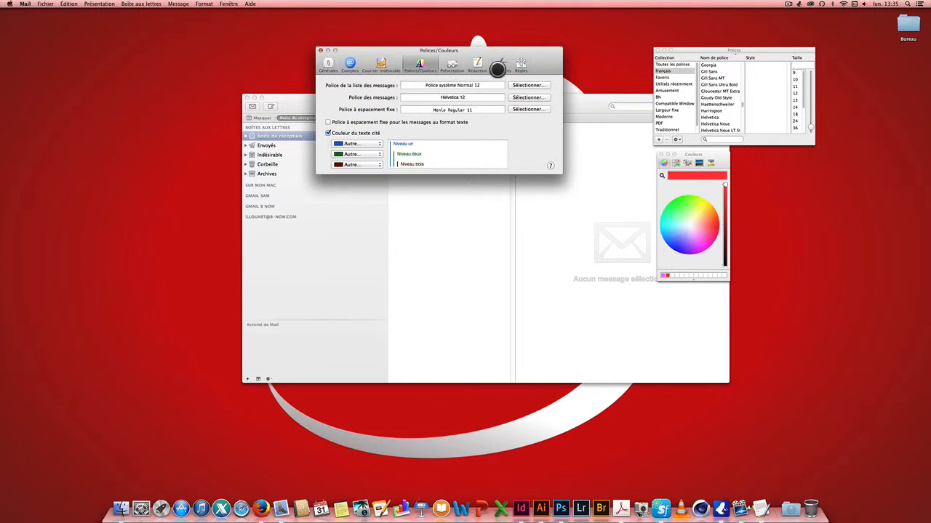
pyautogui.click(500, 64)
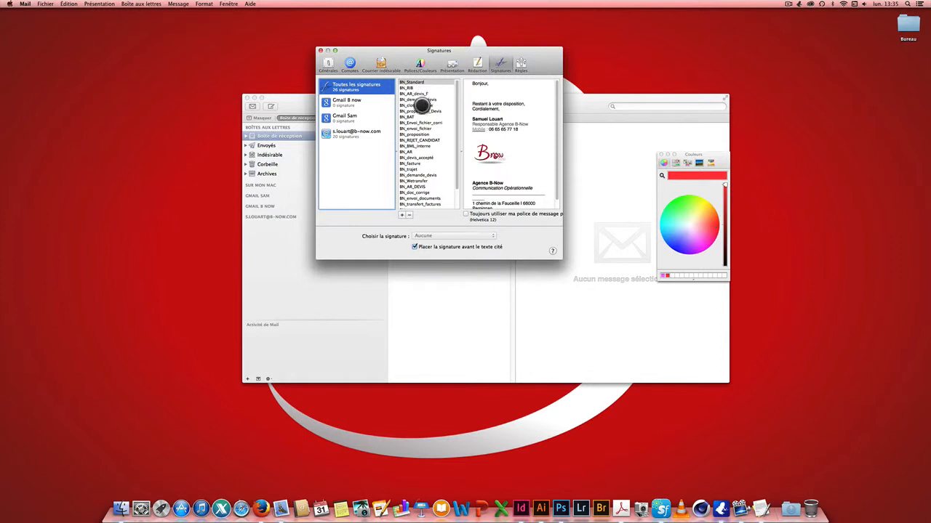
# Show the BN_test signature at the bottom of the list and select all its content
pyautogui.scroll(-1, 429, 131)
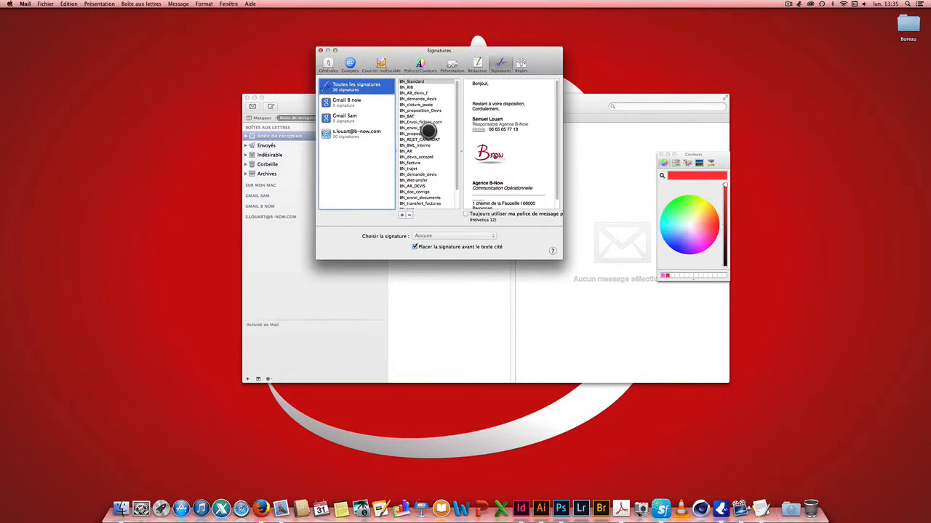
pyautogui.scroll(-3, 428, 131)
pyautogui.click(411, 206)
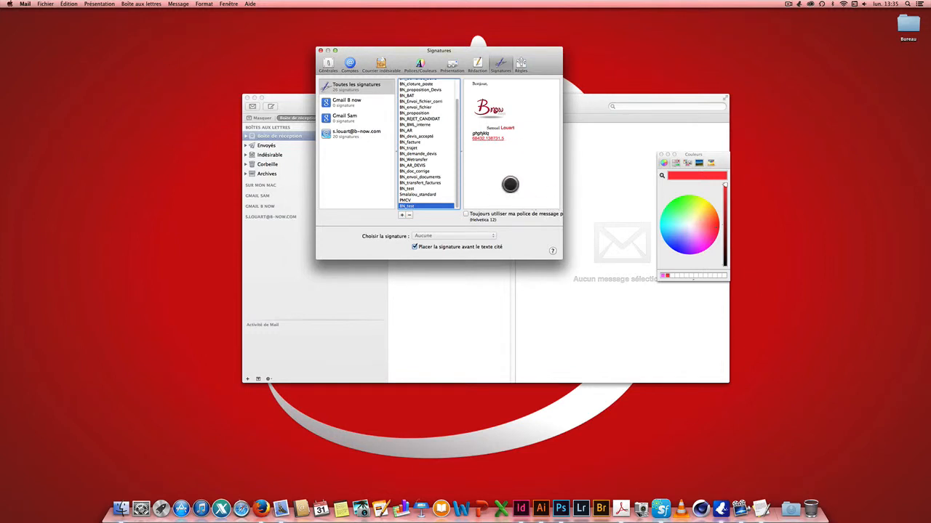
pyautogui.moveTo(512, 142); pyautogui.dragTo(466, 85)
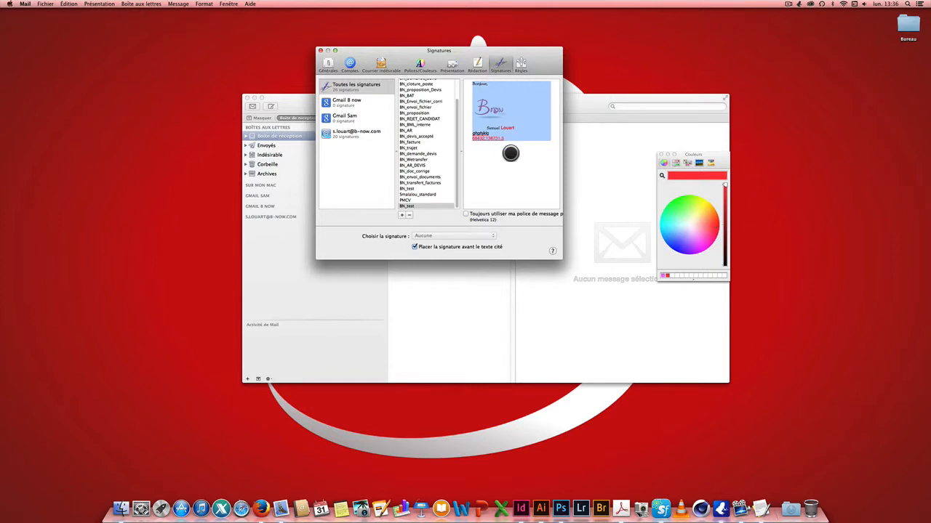
# Leave 'Toujours utiliser ma police de message par défaut' unticked so BN_test keeps red fonts, then close Preferences
pyautogui.click(466, 213)
pyautogui.click(481, 86)
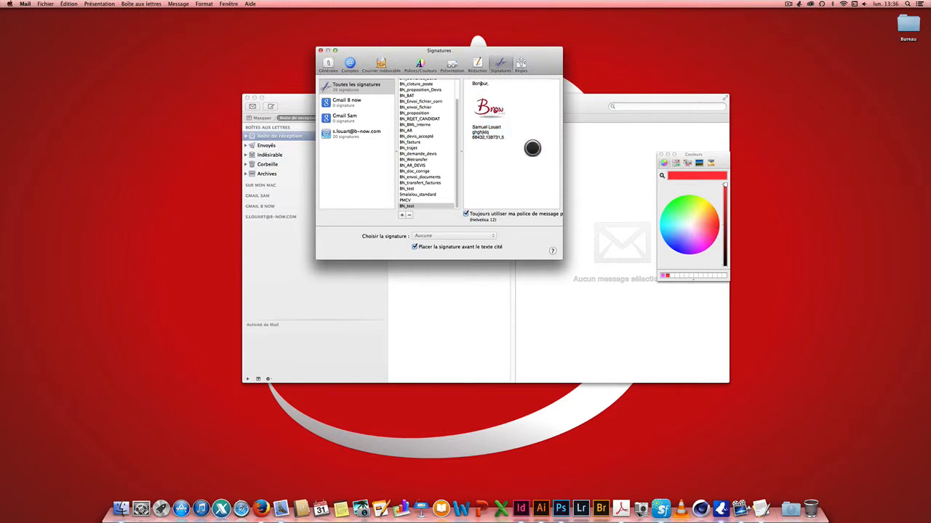
pyautogui.click(465, 214)
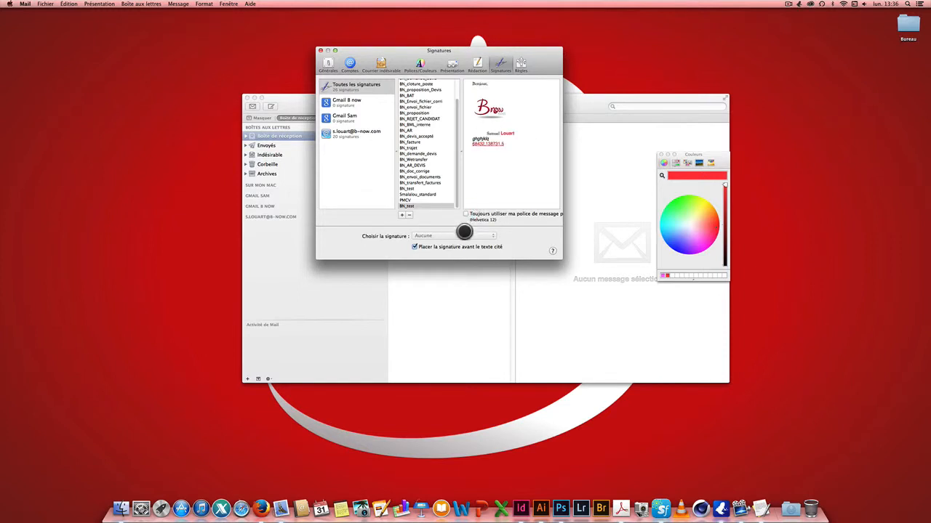
pyautogui.click(320, 50)
# Close the colour panel and start a new message sent from the B-Now work account
pyautogui.moveTo(357, 98); pyautogui.dragTo(347, 78)
pyautogui.click(661, 155)
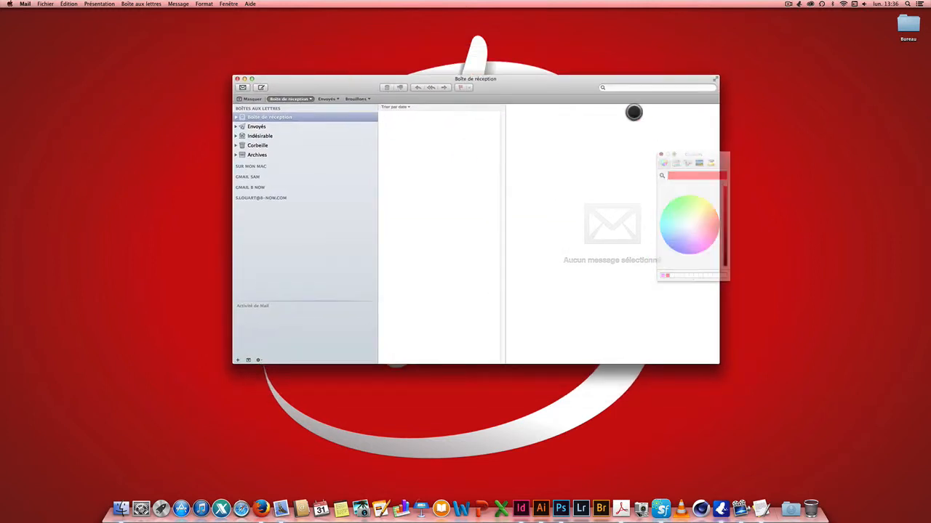
pyautogui.moveTo(578, 85); pyautogui.dragTo(470, 45)
pyautogui.press('super+n')
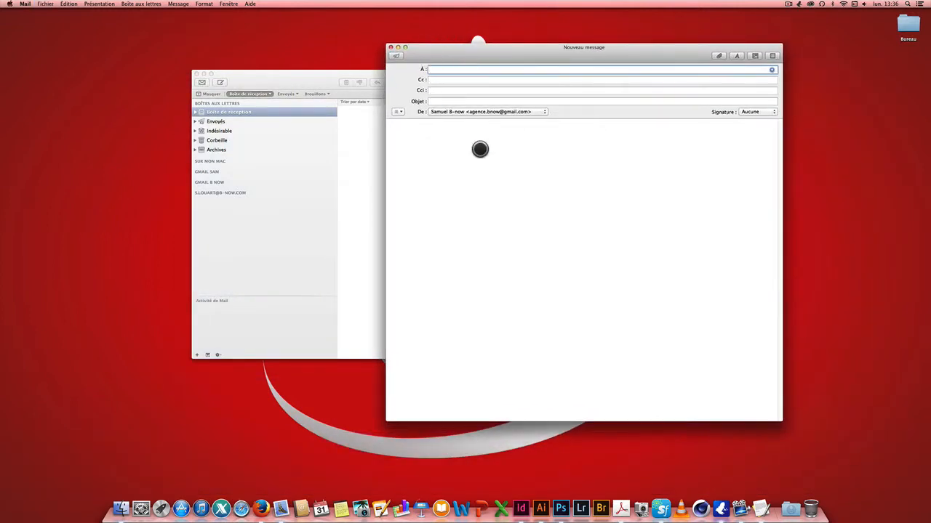
pyautogui.click(543, 111)
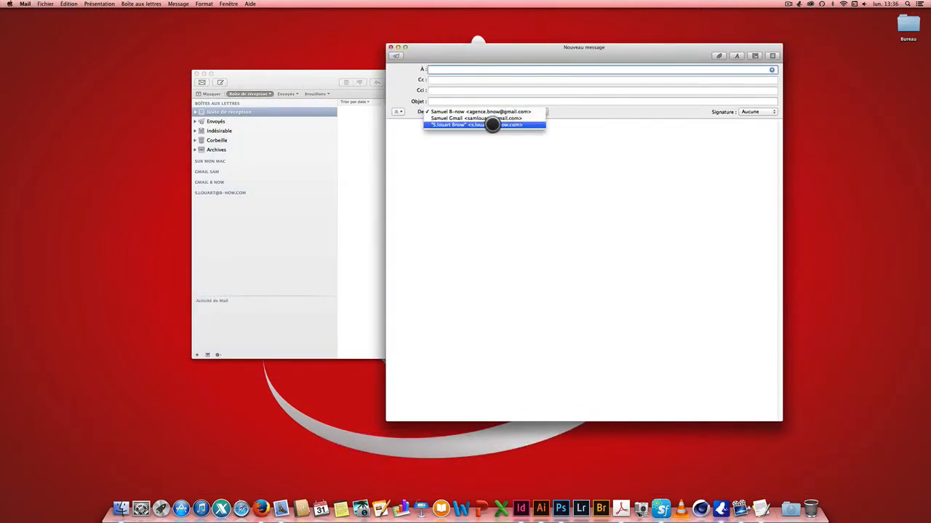
pyautogui.click(492, 125)
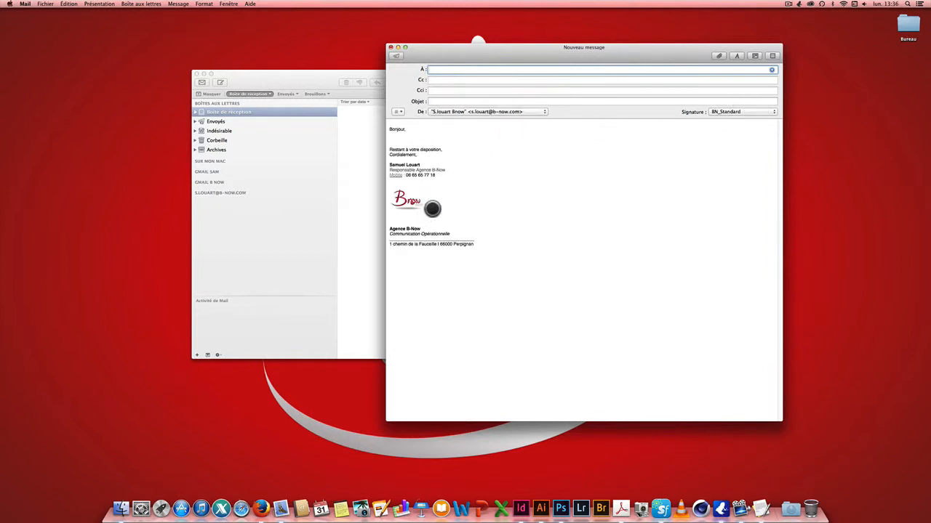
# Try BN_transfert_factures, then BN_doc_corrige as the signature, and discard the message without saving
pyautogui.click(724, 111)
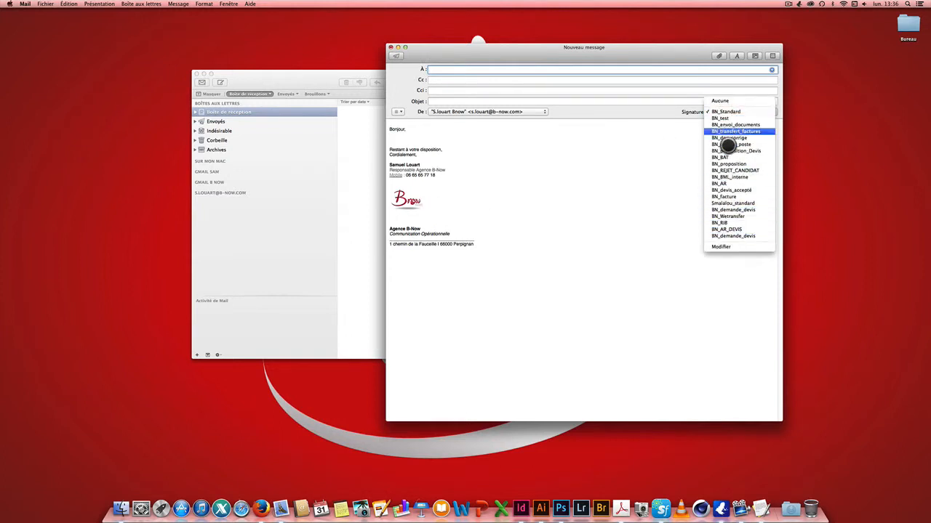
pyautogui.click(733, 131)
pyautogui.click(744, 110)
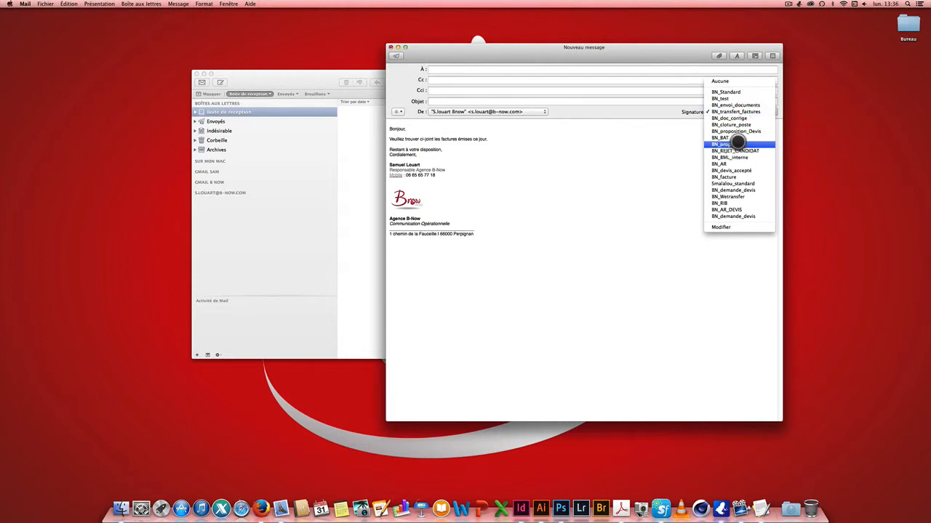
pyautogui.click(735, 118)
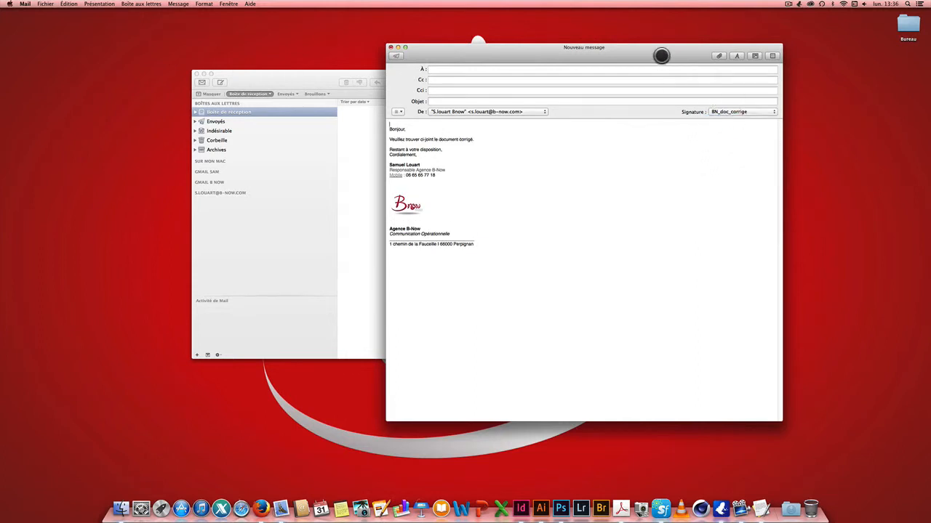
pyautogui.moveTo(661, 51); pyautogui.dragTo(720, 53)
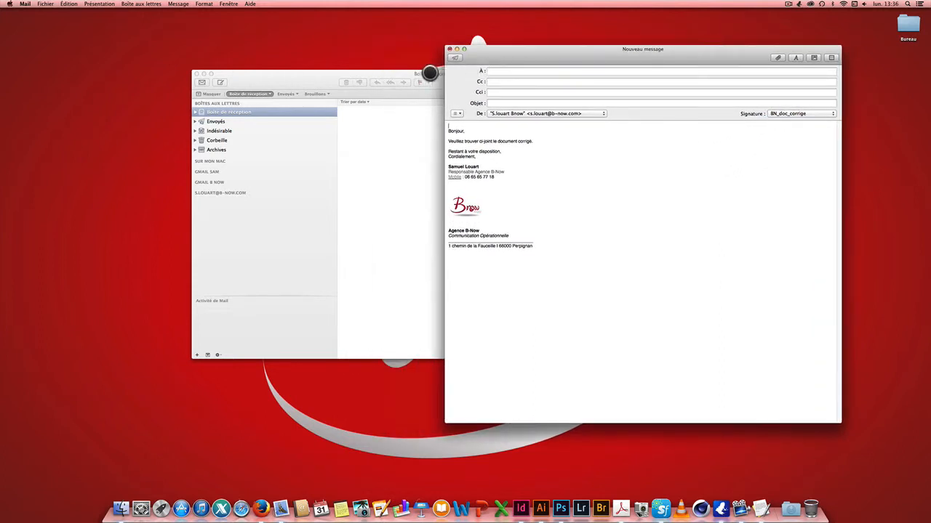
pyautogui.click(450, 49)
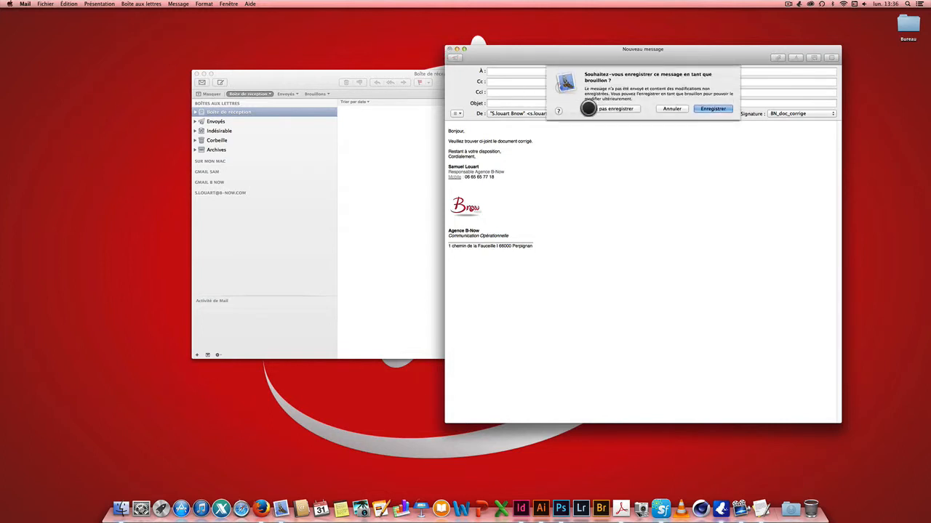
pyautogui.click(612, 112)
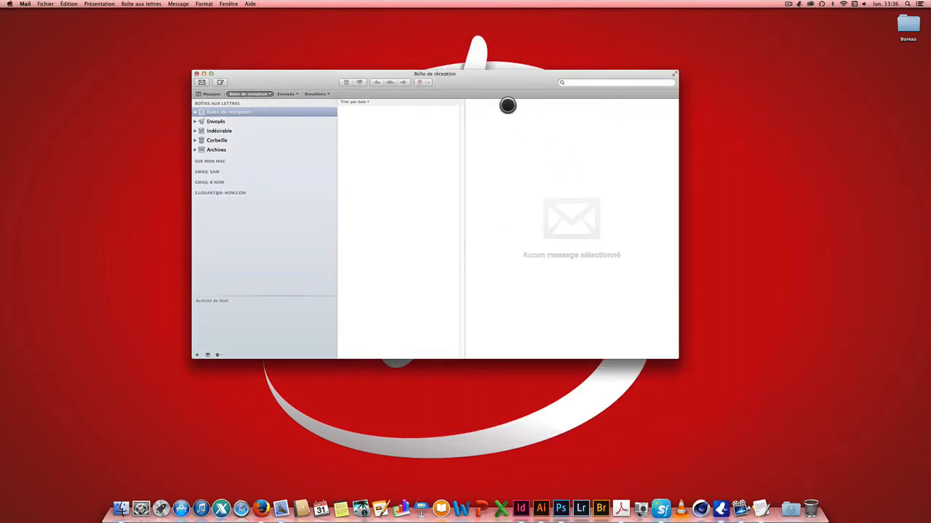
# Start a new message from the S.louart Bnow company address to load BN_Standard
pyautogui.press('super')
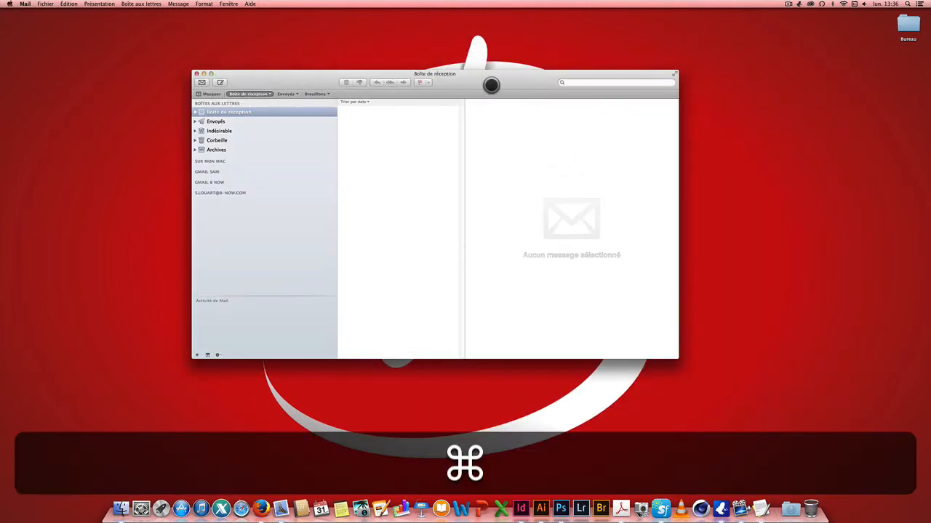
pyautogui.press('super+n')
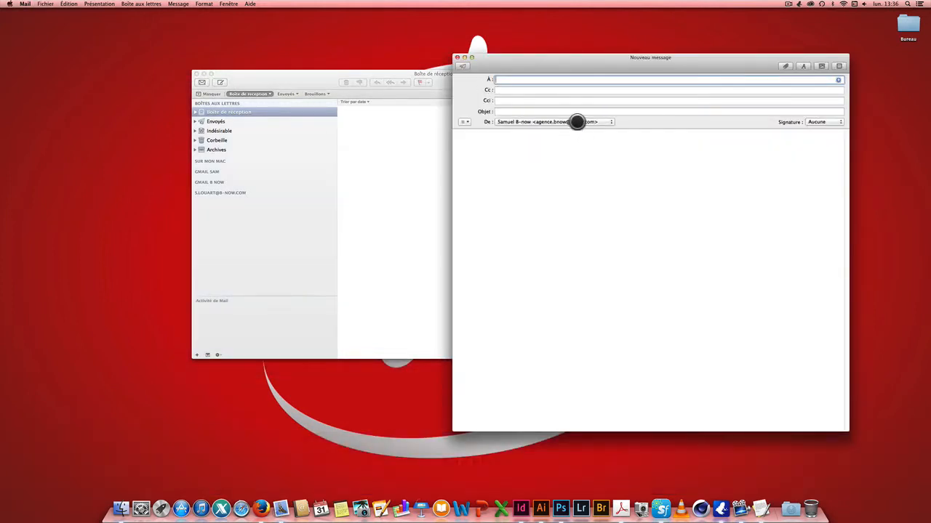
pyautogui.click(577, 122)
pyautogui.click(579, 132)
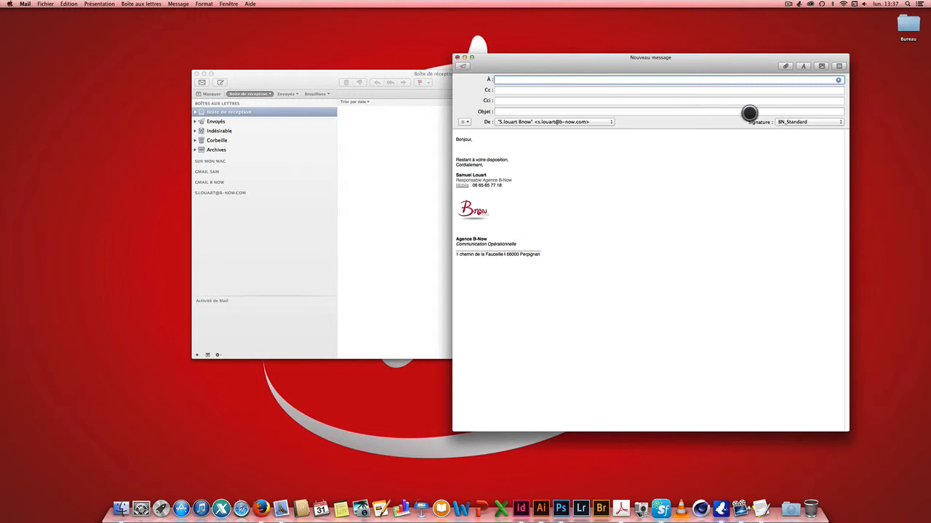
# Discard the test message without saving and minimize the Mail viewer
pyautogui.click(458, 58)
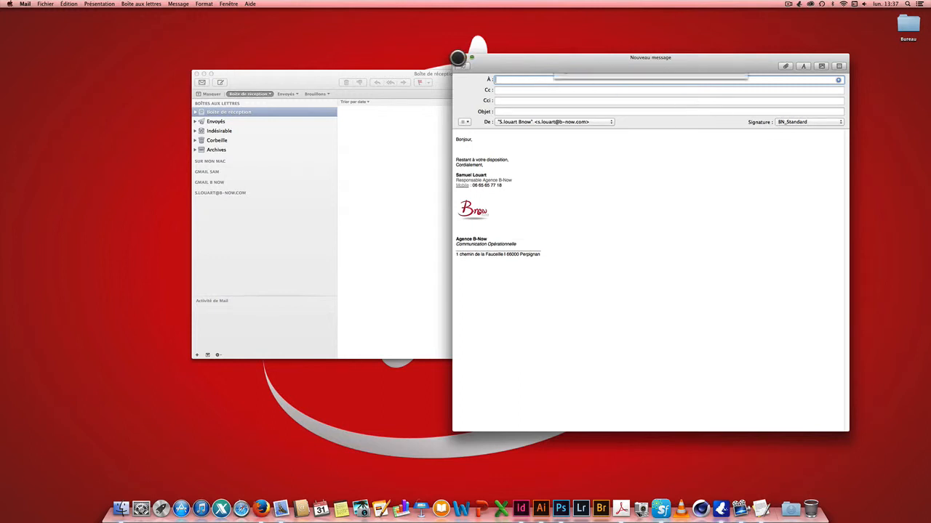
pyautogui.click(606, 121)
pyautogui.press('super+m')
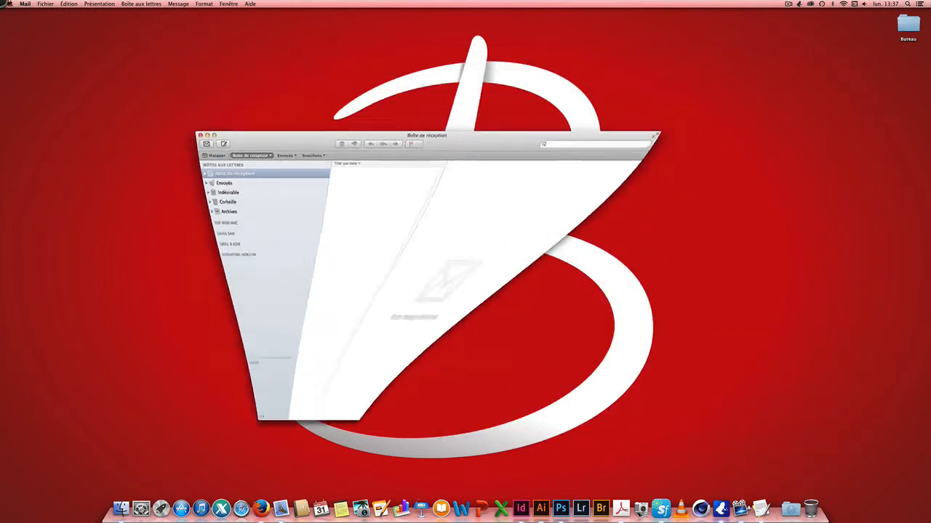
# In Mail Préférences > Signatures, keep BN_Standard as the company account's signature, then close
pyautogui.click(24, 5)
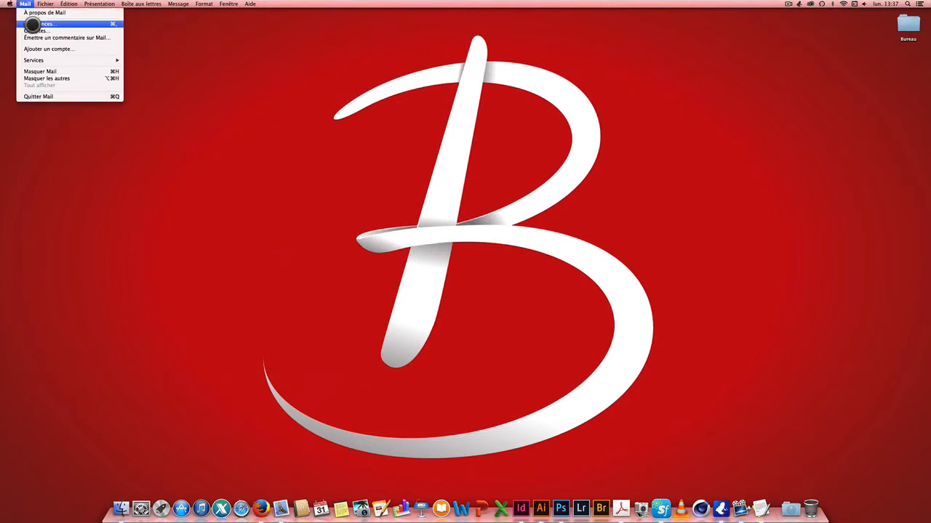
pyautogui.click(32, 24)
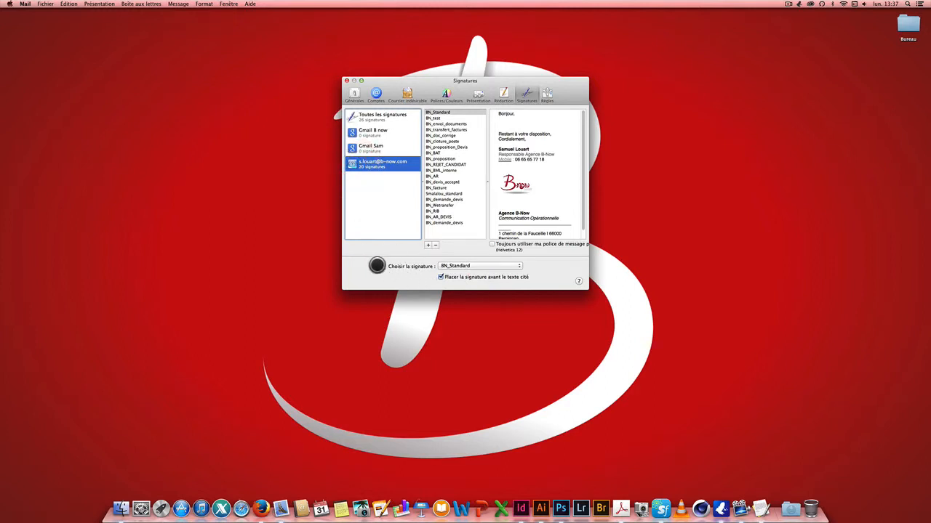
pyautogui.click(487, 266)
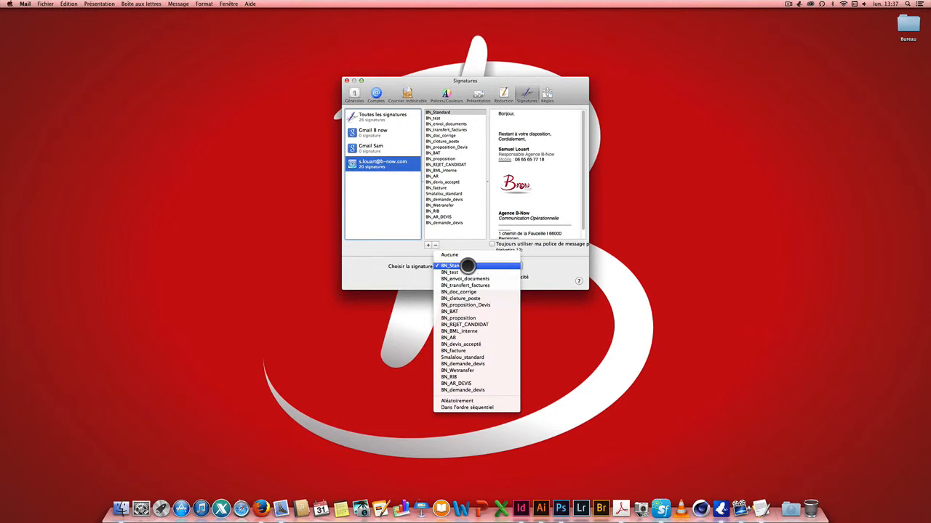
pyautogui.click(467, 266)
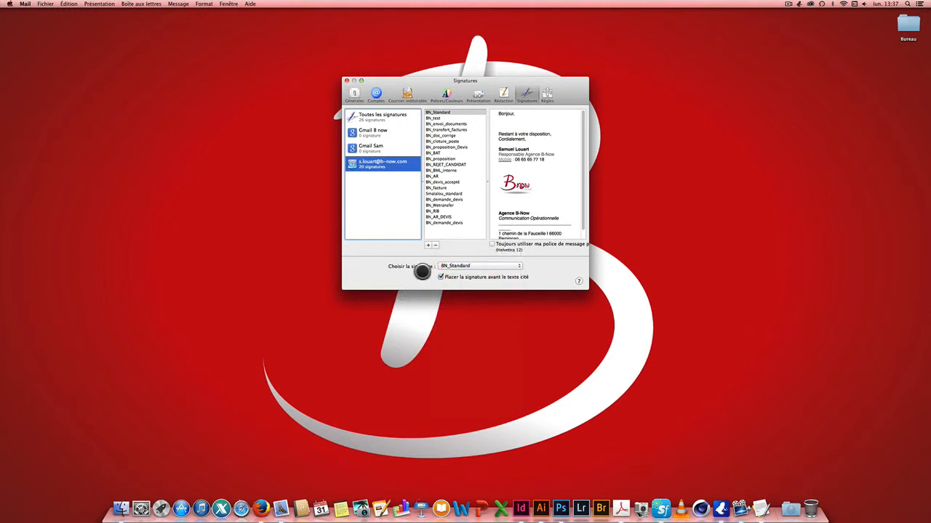
pyautogui.click(348, 77)
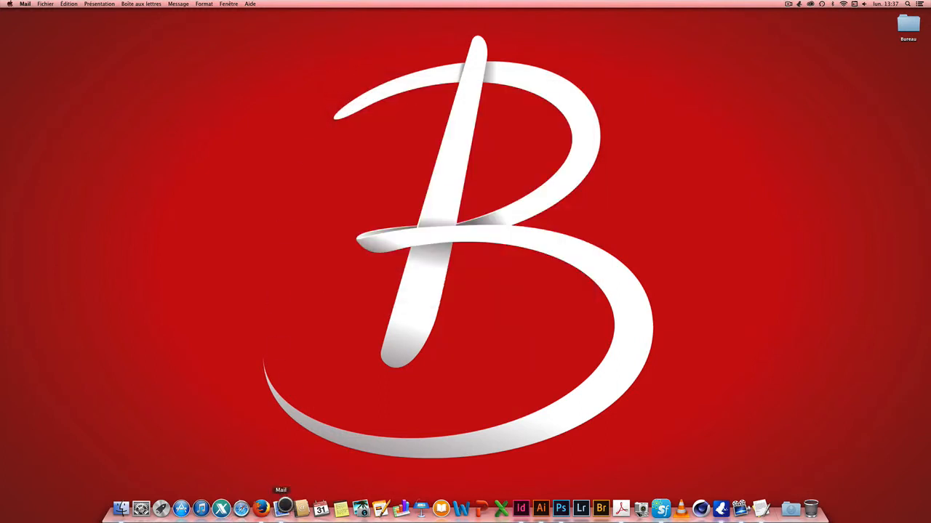
# Create a new message from the company account and switch its signature to BN_envoi_documents
pyautogui.click(281, 509)
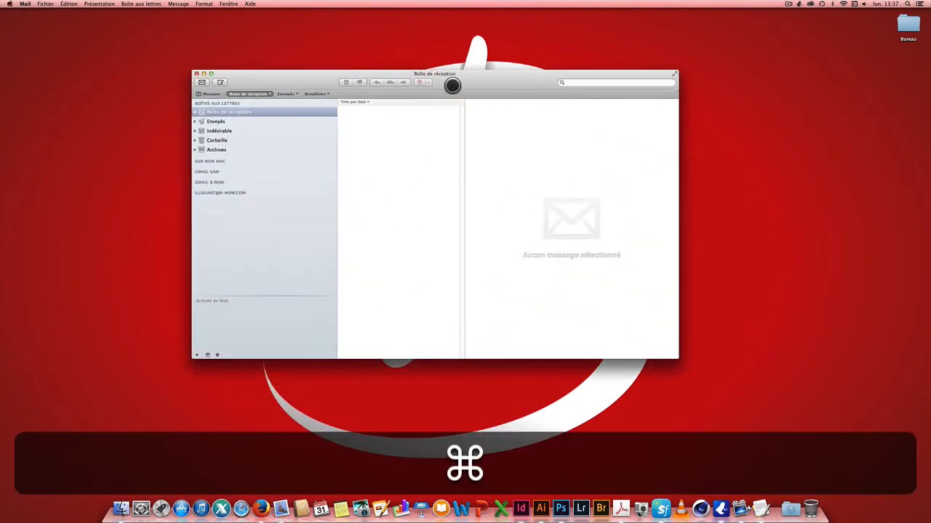
pyautogui.press('super+n')
pyautogui.click(528, 129)
pyautogui.click(527, 143)
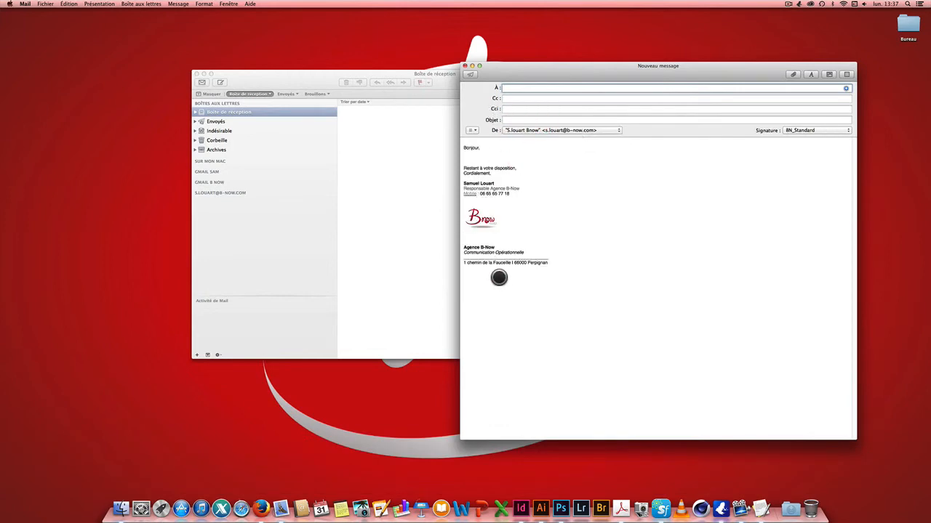
pyautogui.click(834, 131)
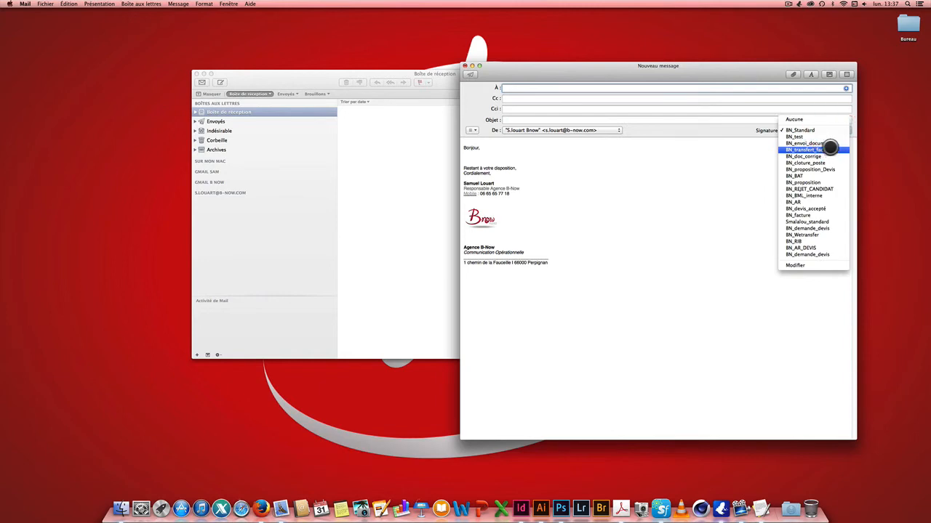
pyautogui.click(827, 144)
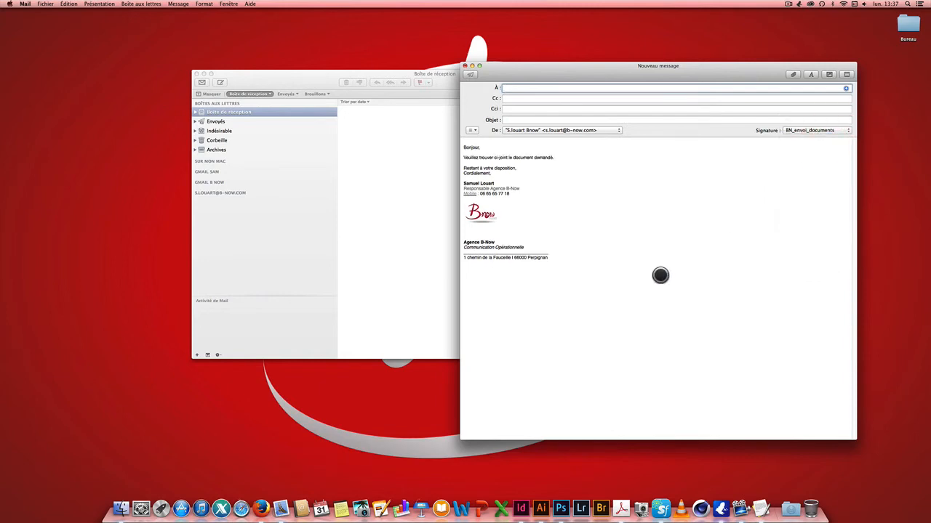
# Discard the test message without saving and close the mailbox window
pyautogui.click(465, 66)
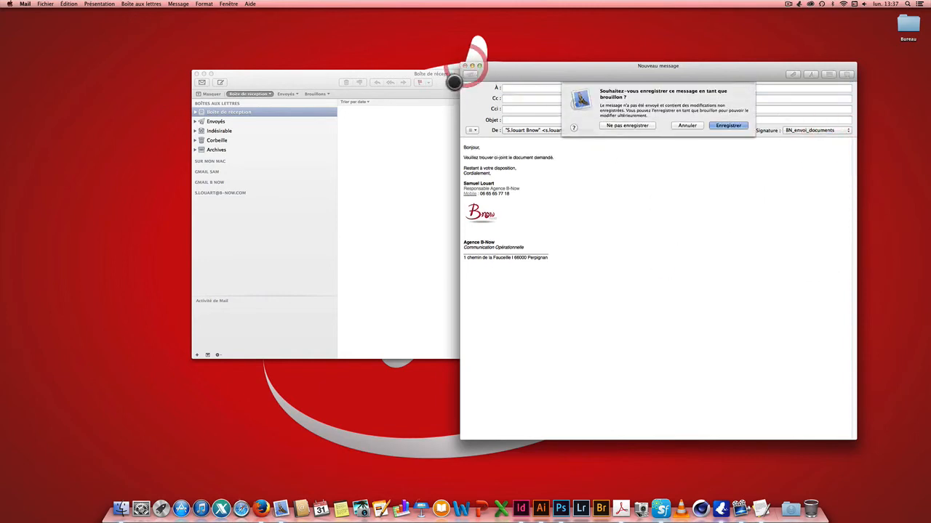
pyautogui.click(631, 126)
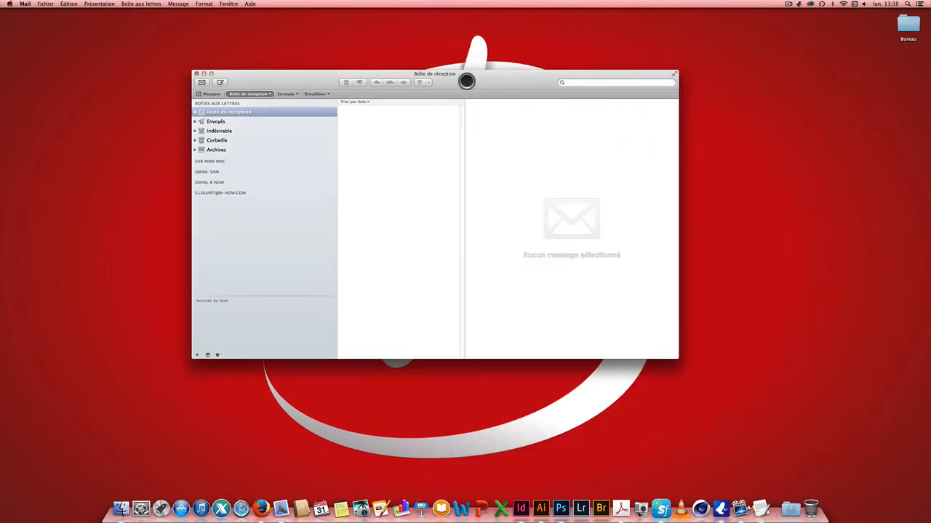
pyautogui.moveTo(467, 79); pyautogui.dragTo(515, 91)
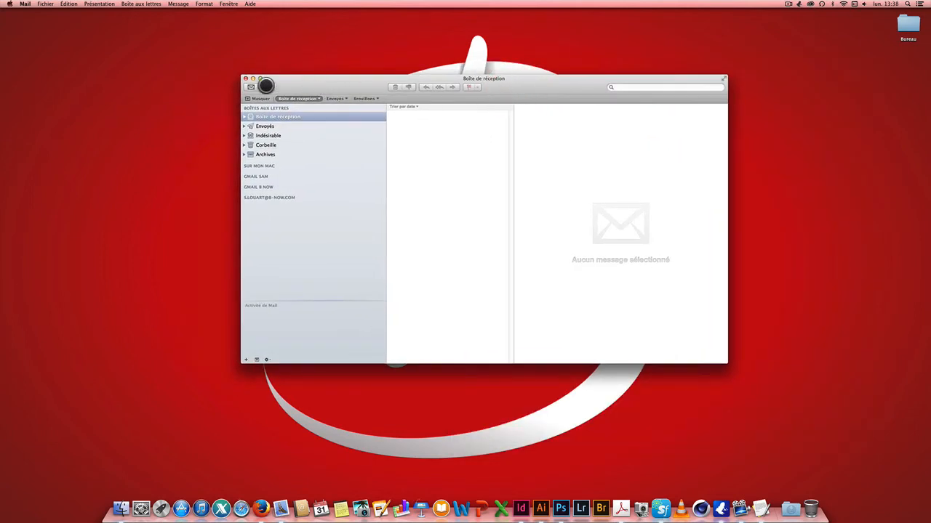
pyautogui.click(245, 78)
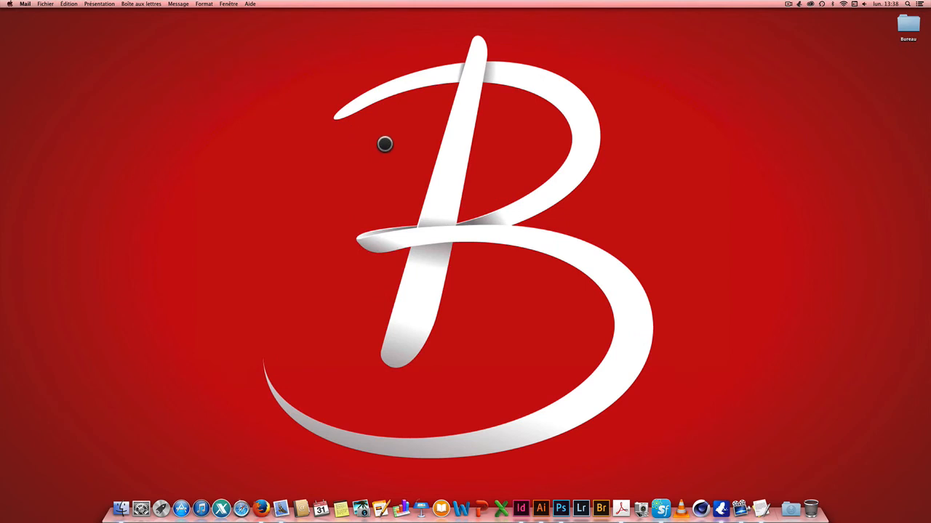